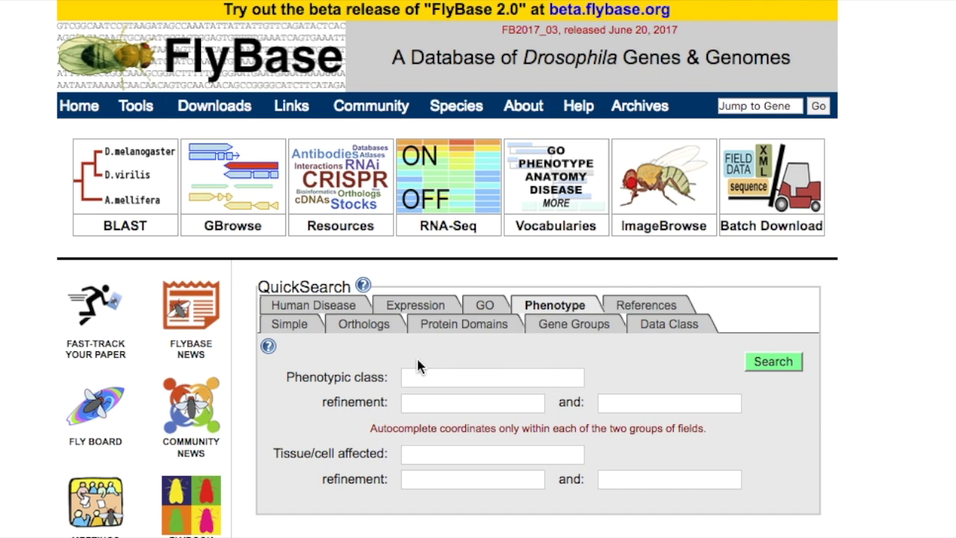
Enter 'neurop' and pick 'neurophysiology defective' as the phenotypic class
{"action": "left_click", "coordinate": [456, 379]}
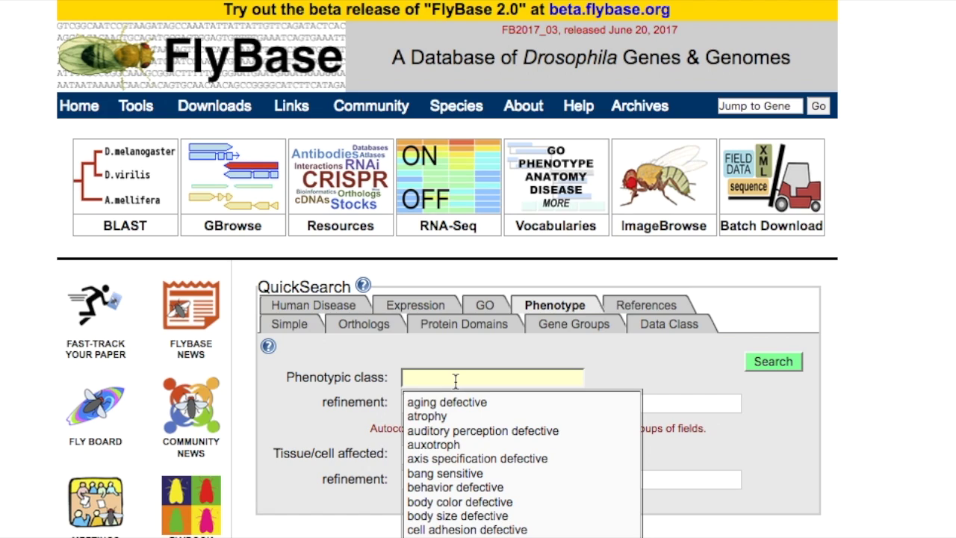
{"action": "left_click", "coordinate": [662, 402]}
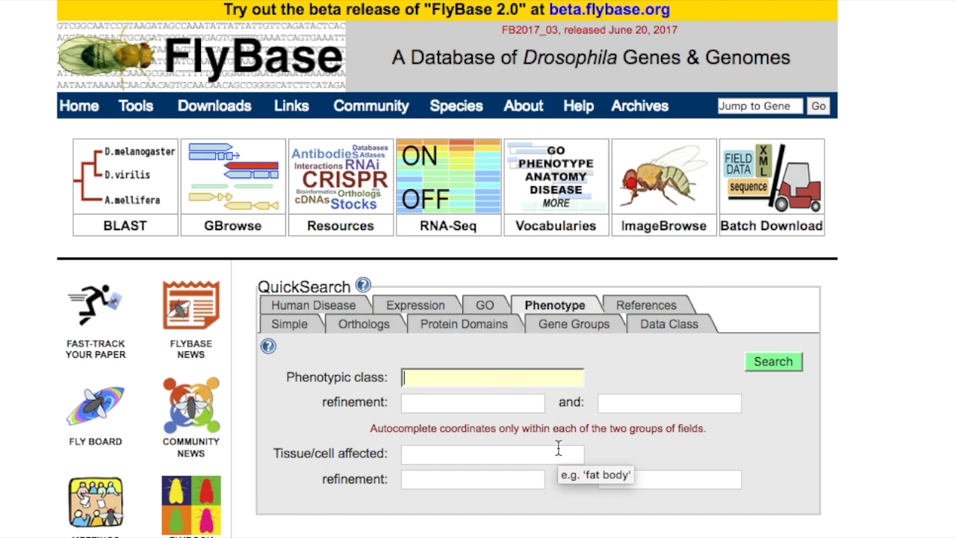
{"action": "type", "text": "neur"}
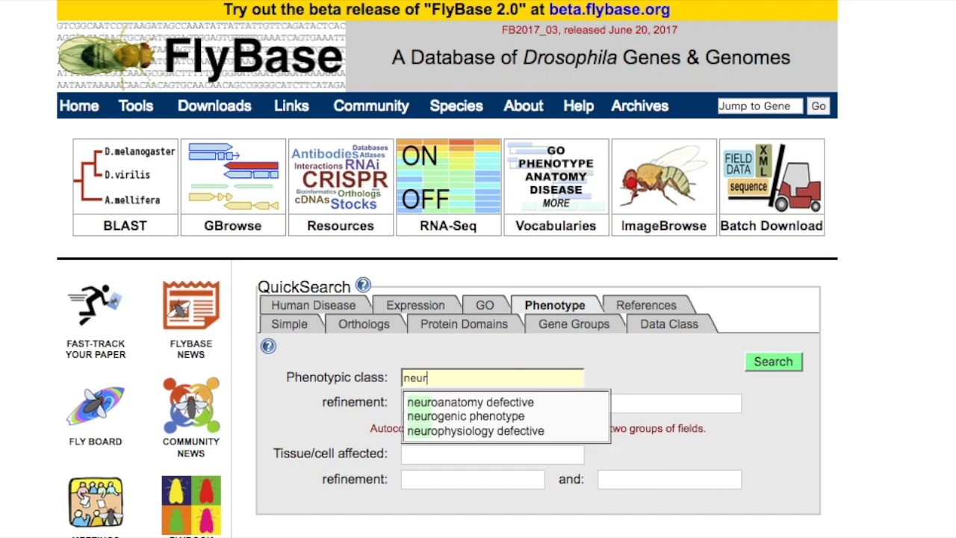
{"action": "type", "text": "op"}
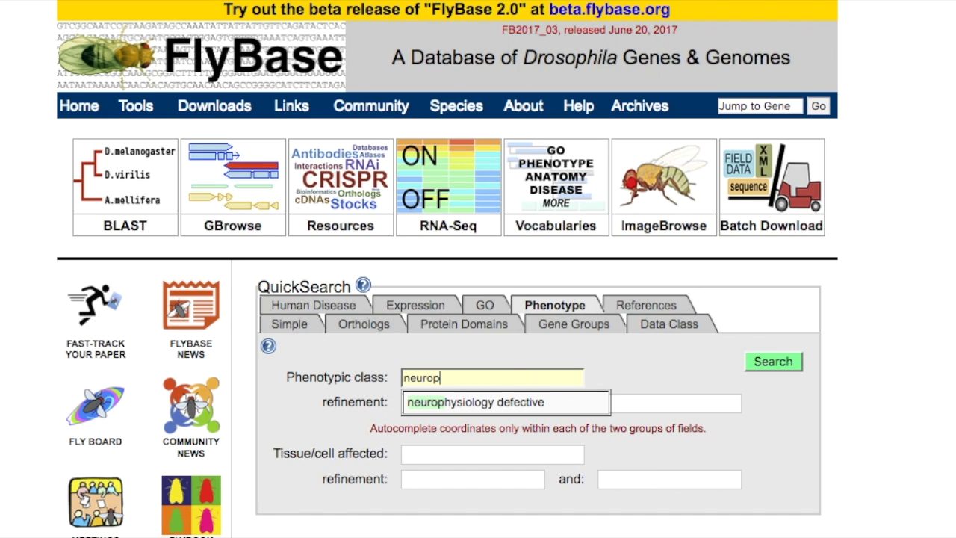
{"action": "left_click", "coordinate": [493, 402]}
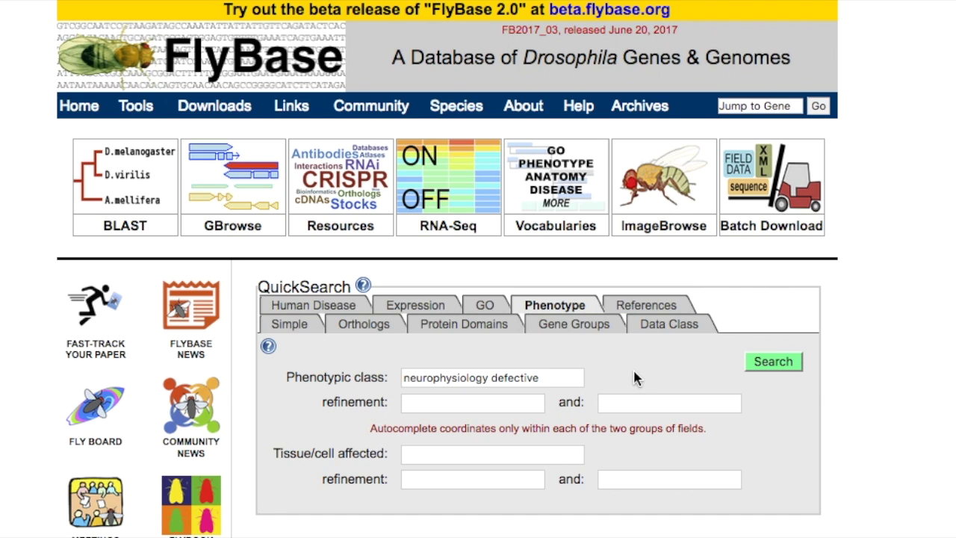
{"action": "left_click", "coordinate": [490, 403]}
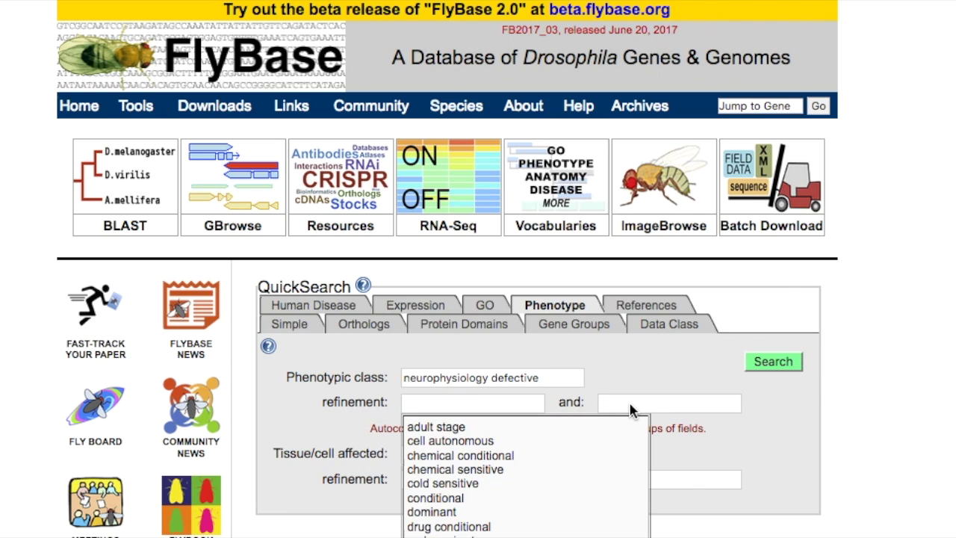
Enter 'third' and pick 'third instar larval stage' as the first refinement
{"action": "left_click", "coordinate": [664, 404]}
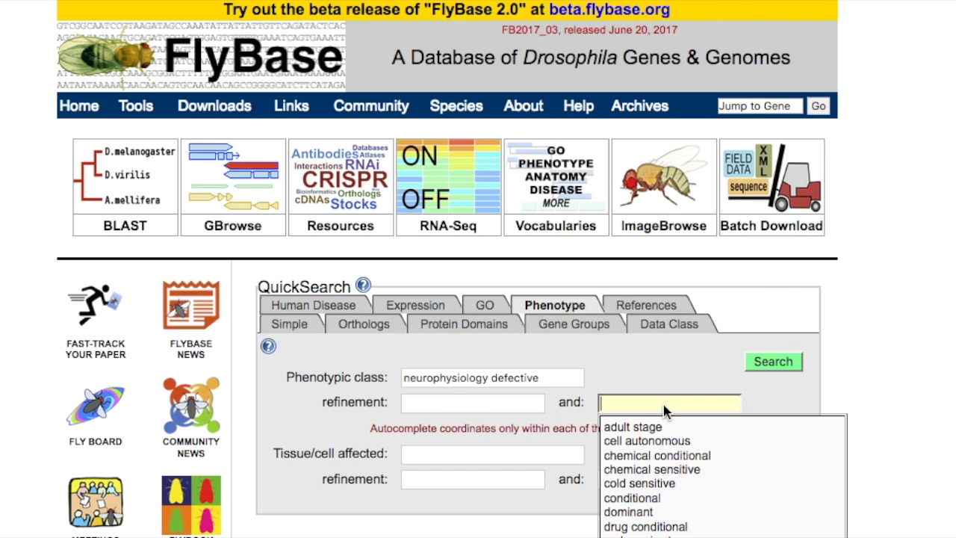
{"action": "left_click", "coordinate": [507, 401]}
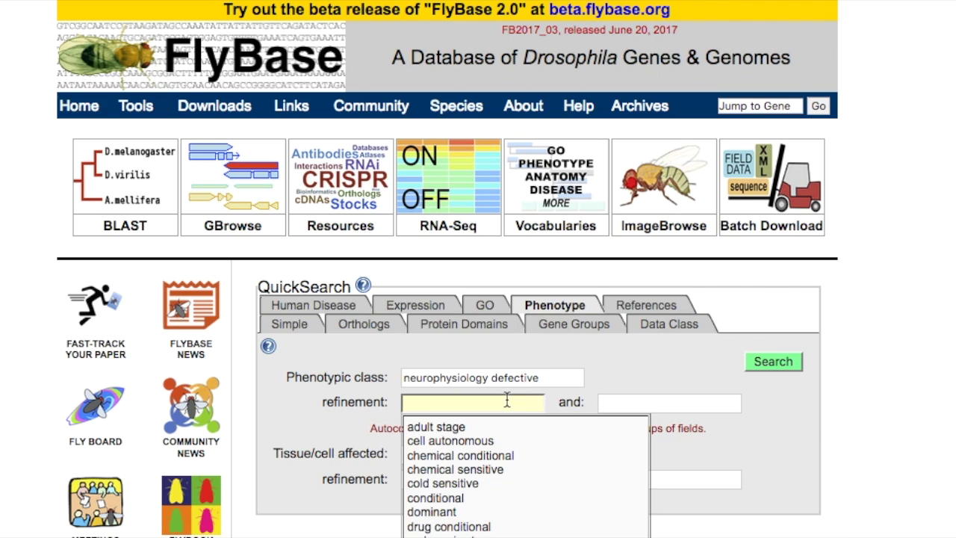
{"action": "type", "text": "th"}
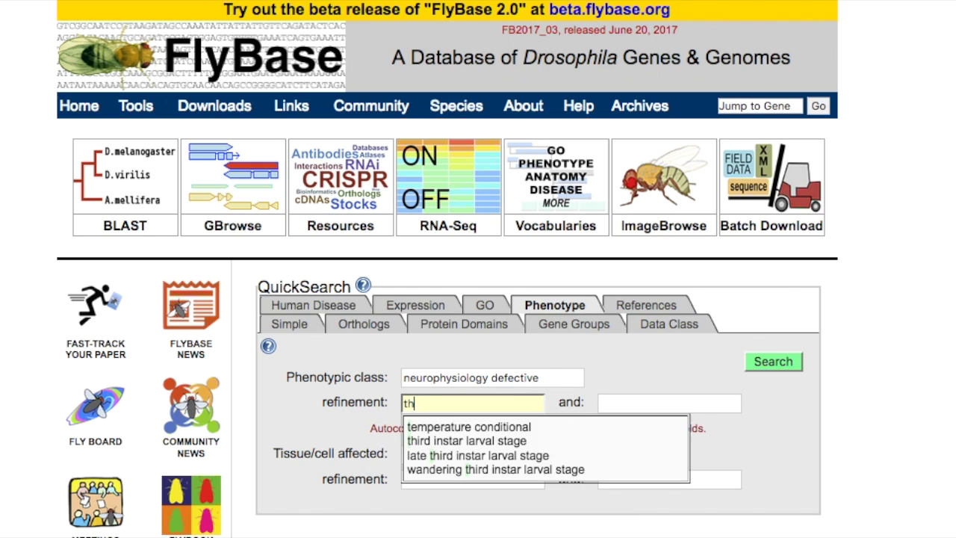
{"action": "type", "text": "ird"}
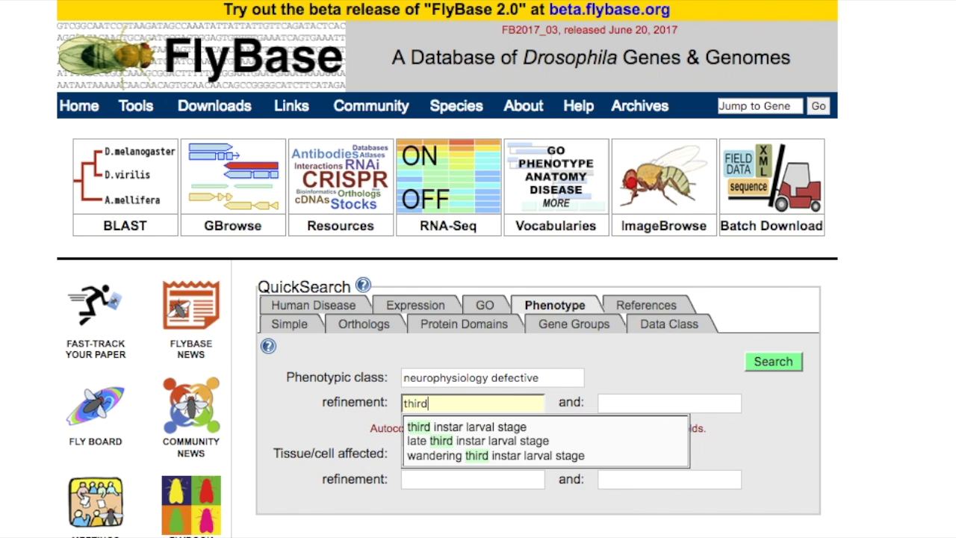
{"action": "left_click", "coordinate": [490, 426]}
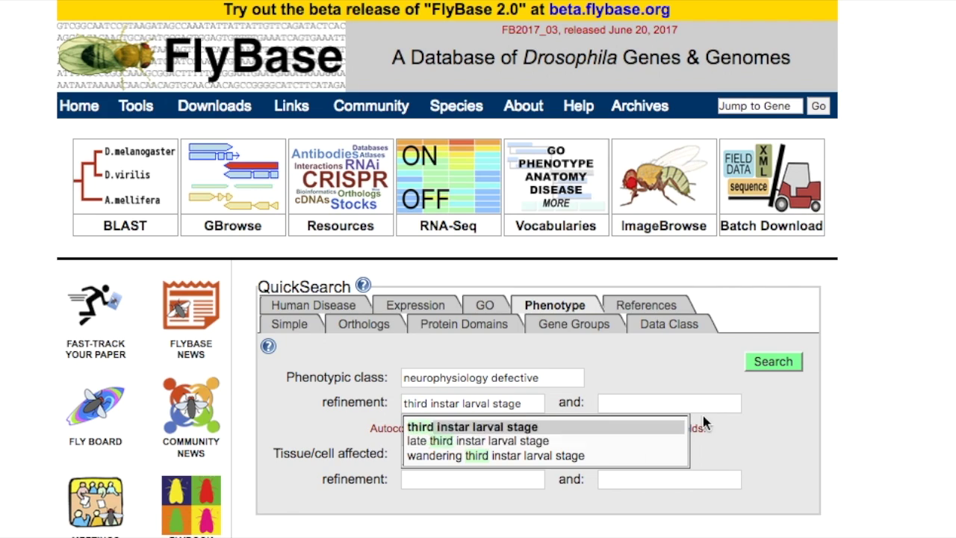
Run the search and open brat11's allele report with Phenotypic Class expanded
{"action": "left_click", "coordinate": [774, 363]}
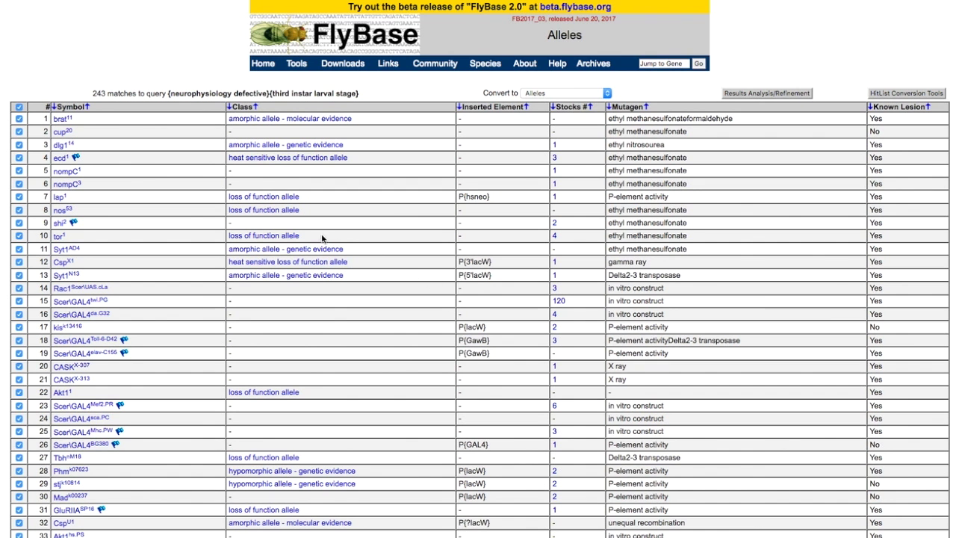
{"action": "left_click", "coordinate": [68, 122]}
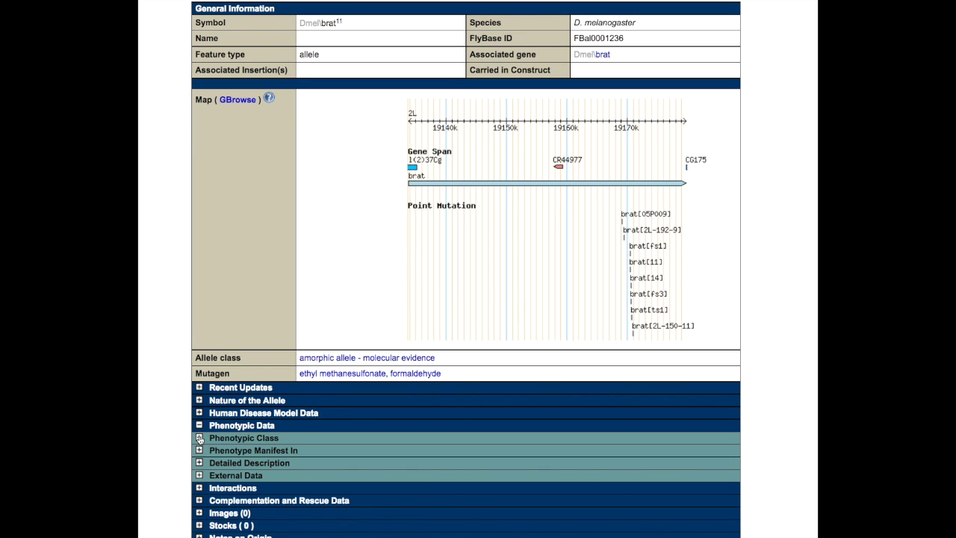
{"action": "left_click", "coordinate": [200, 440]}
Highlight the neurophysiology defective third instar entry and the brat2L-192-9 genotype note
{"action": "scroll", "coordinate": [410, 417], "scroll_direction": "down", "scroll_amount": 3}
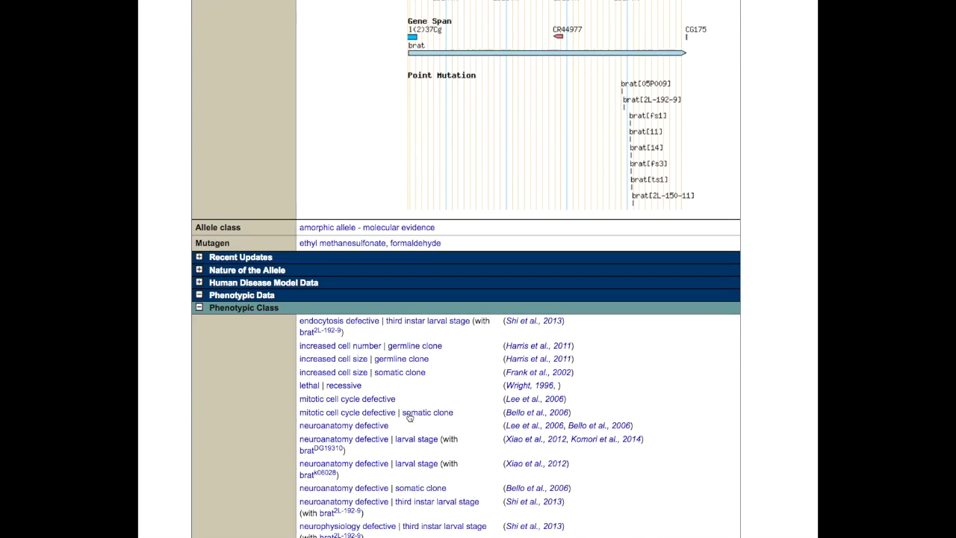
{"action": "scroll", "coordinate": [411, 417], "scroll_direction": "down", "scroll_amount": 1}
{"action": "scroll", "coordinate": [413, 416], "scroll_direction": "down", "scroll_amount": 3}
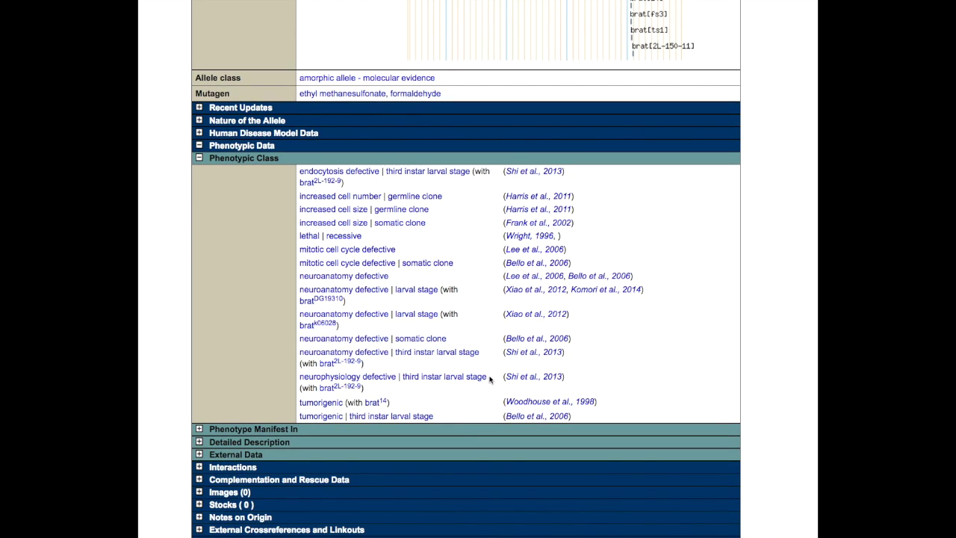
{"action": "left_click_drag", "start_coordinate": [489, 380], "coordinate": [300, 383]}
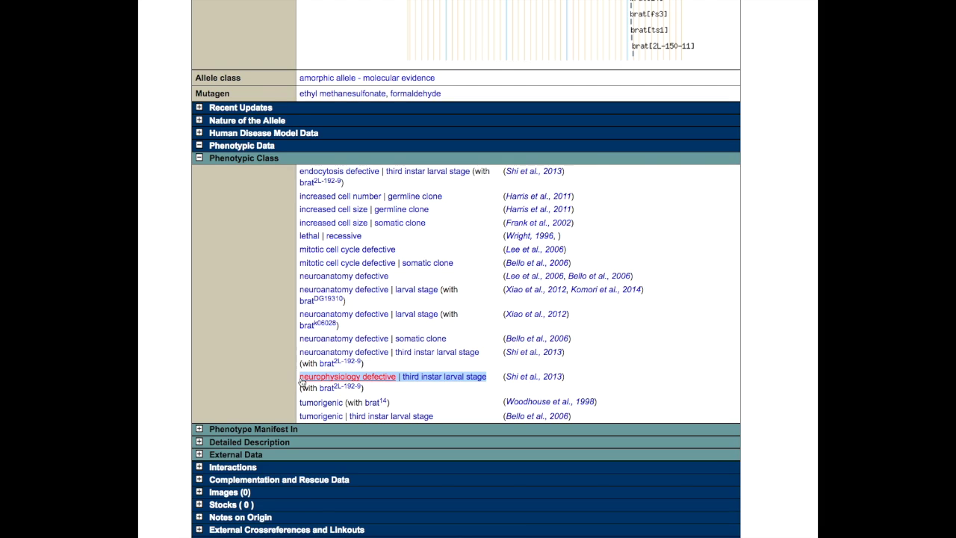
{"action": "left_click", "coordinate": [390, 352]}
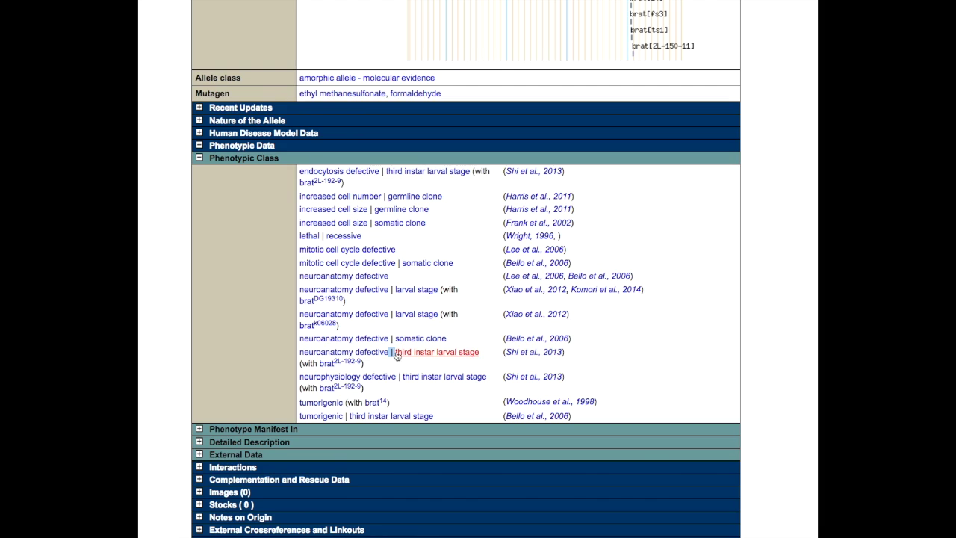
{"action": "left_click", "coordinate": [400, 262]}
{"action": "left_click_drag", "start_coordinate": [300, 388], "coordinate": [364, 387]}
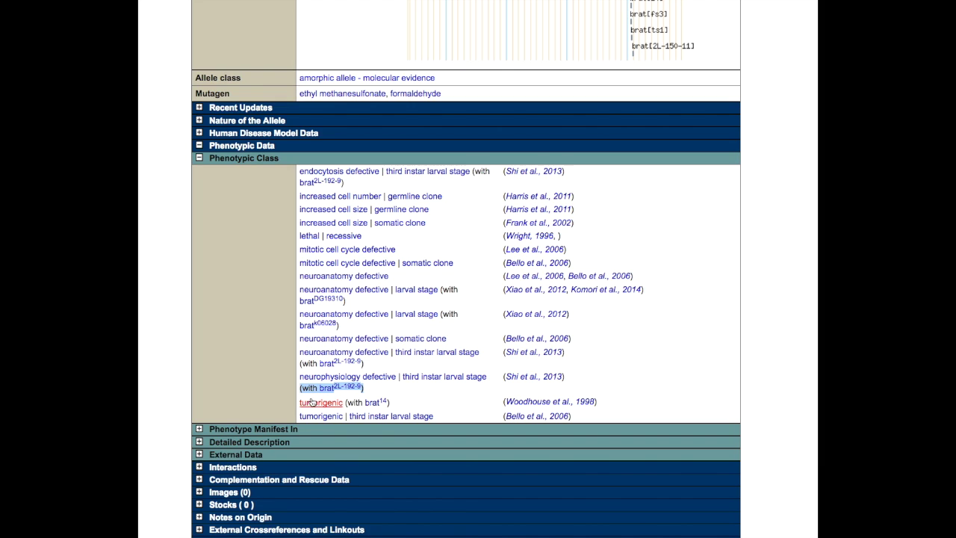
Collapse Phenotypic Class and read through brat11's Detailed Description statements
{"action": "left_click", "coordinate": [199, 158]}
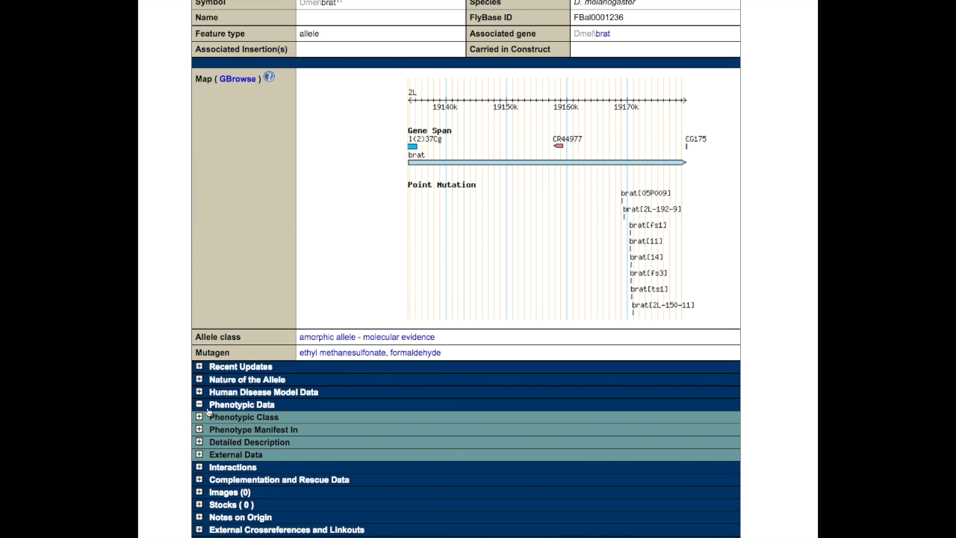
{"action": "left_click", "coordinate": [199, 442]}
{"action": "scroll", "coordinate": [385, 398], "scroll_direction": "down", "scroll_amount": 2}
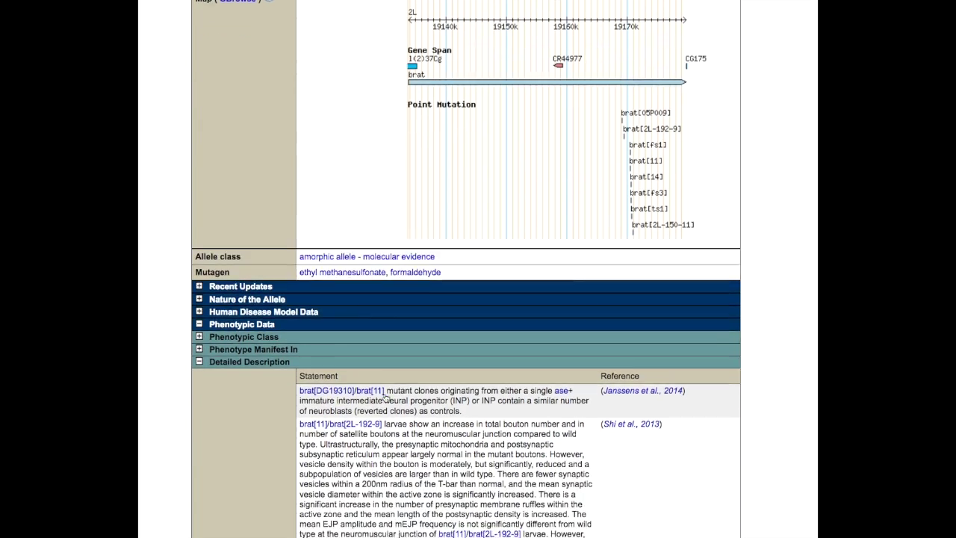
{"action": "scroll", "coordinate": [385, 398], "scroll_direction": "down", "scroll_amount": 2}
{"action": "scroll", "coordinate": [385, 396], "scroll_direction": "down", "scroll_amount": 4}
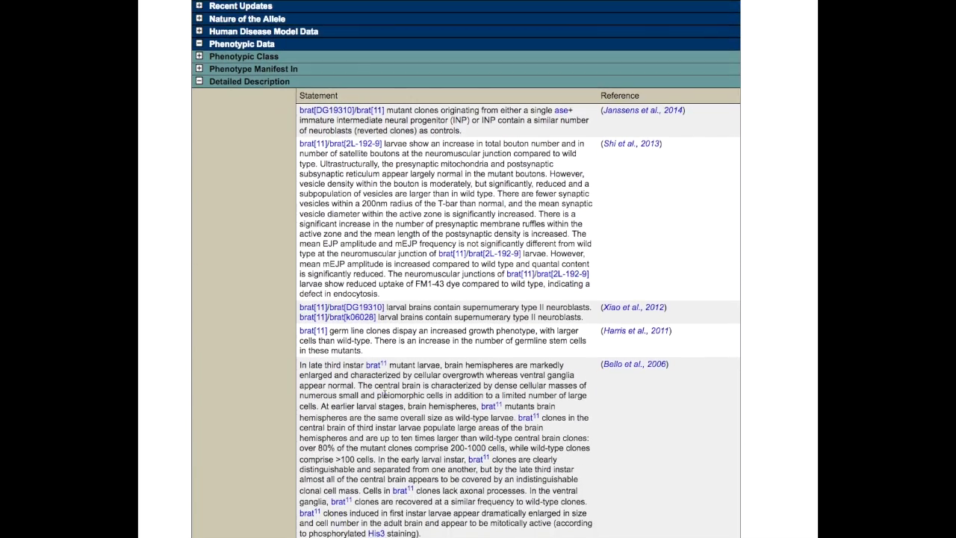
{"action": "scroll", "coordinate": [385, 394], "scroll_direction": "down", "scroll_amount": 3}
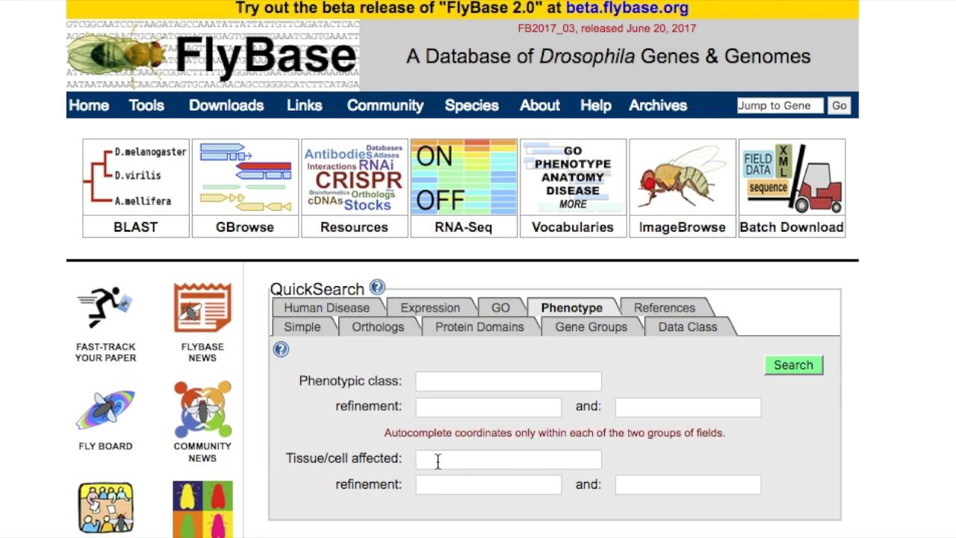
Search alleles by affected tissue 'wing blade anterior compartment', entered via 'wing blade a'
{"action": "left_click", "coordinate": [520, 458]}
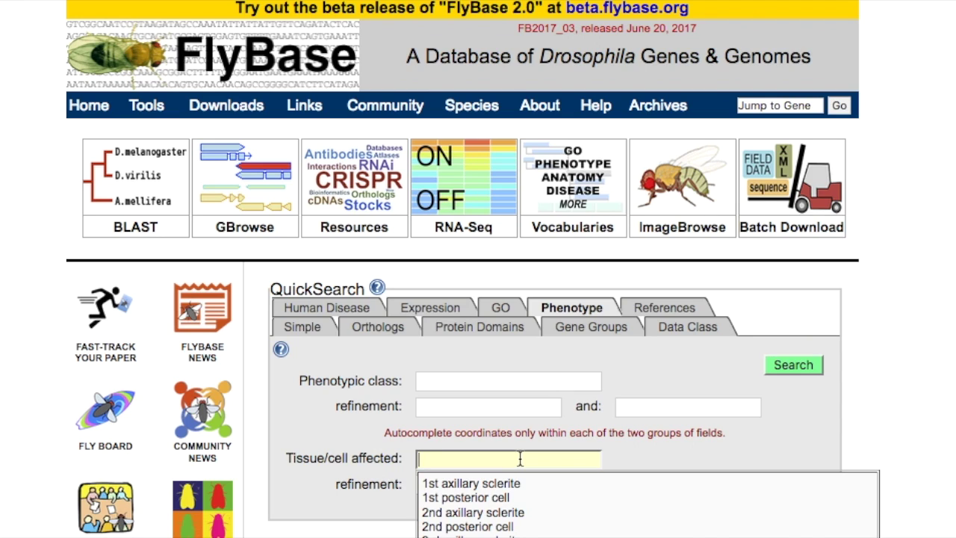
{"action": "type", "text": "wing "}
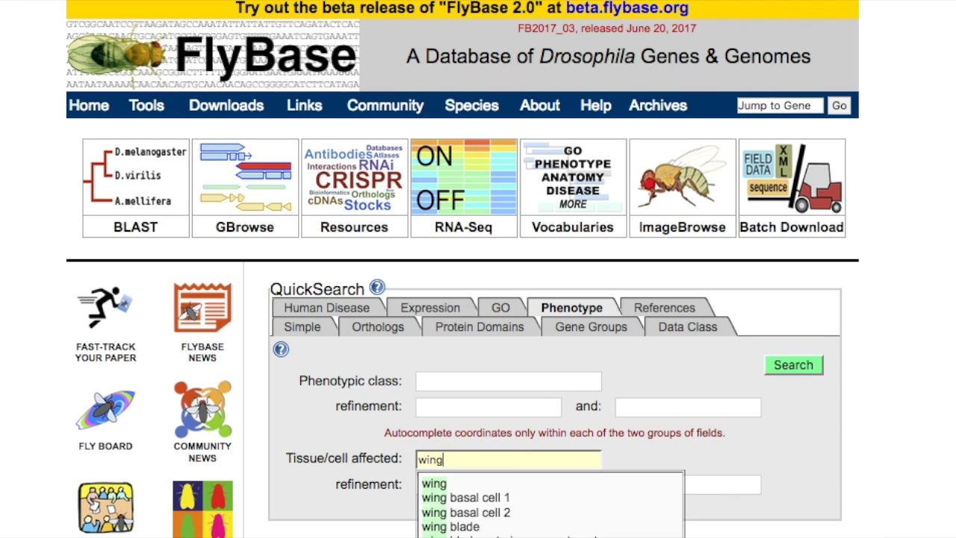
{"action": "type", "text": "blade "}
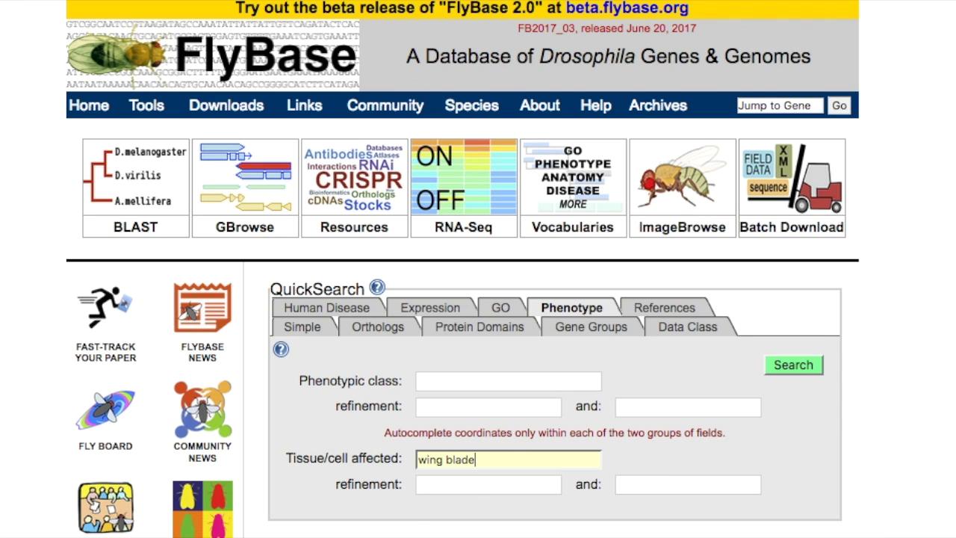
{"action": "type", "text": "a"}
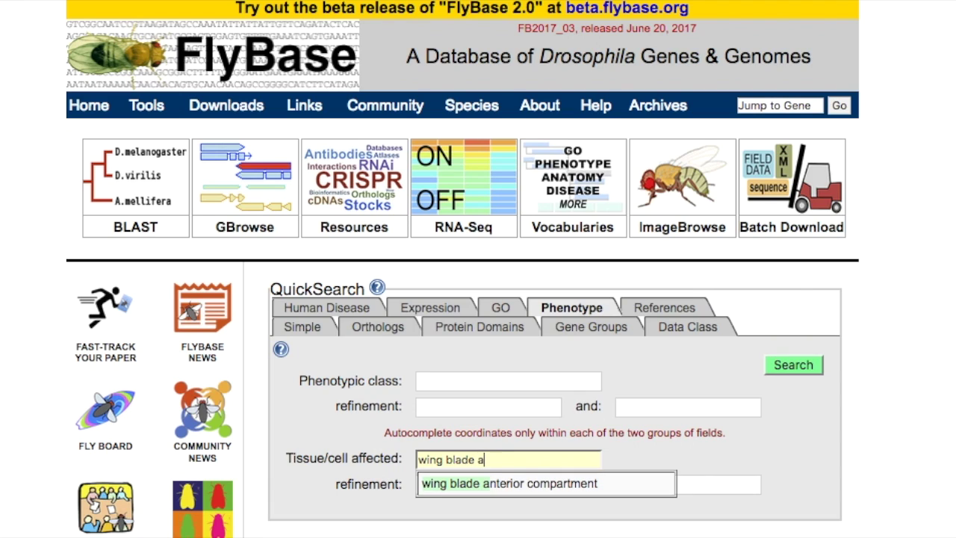
{"action": "left_click", "coordinate": [525, 484]}
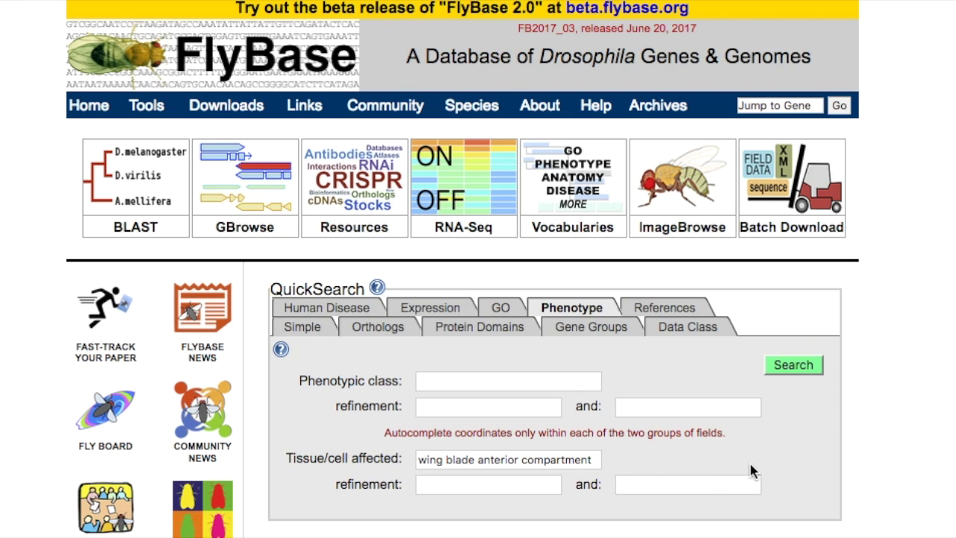
{"action": "left_click", "coordinate": [792, 364]}
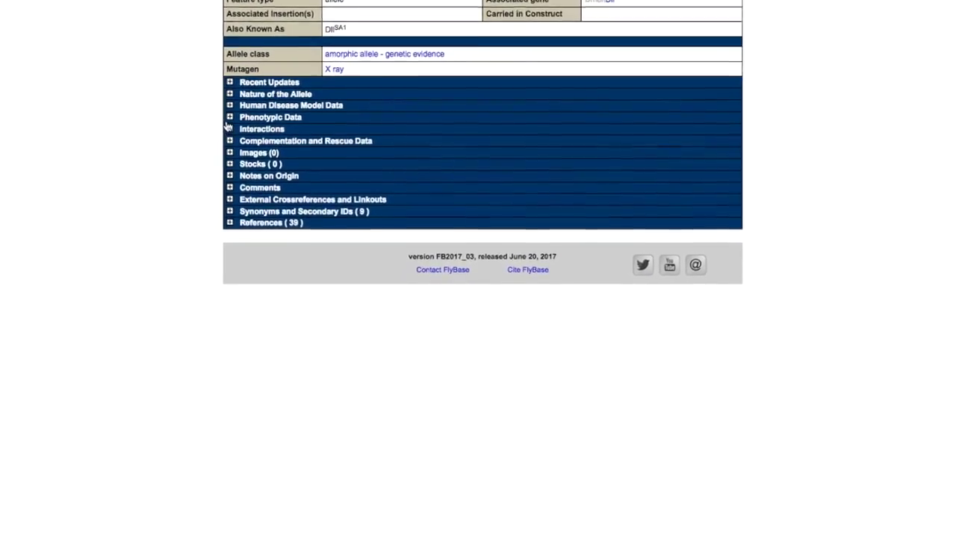
Check Dll17's phenotypic data and follow its wing blade anterior compartment link back to the alleles
{"action": "left_click", "coordinate": [224, 105]}
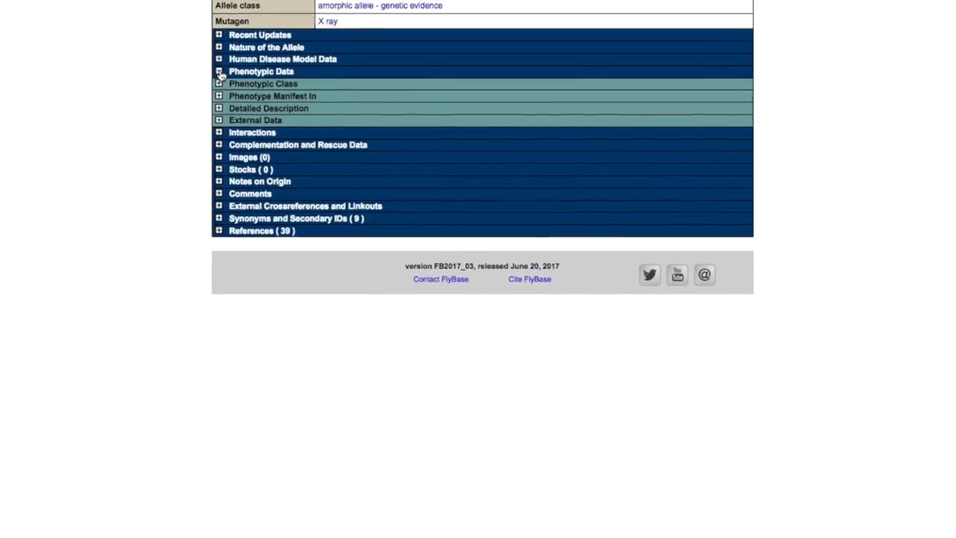
{"action": "scroll", "coordinate": [165, 307], "scroll_direction": "down", "scroll_amount": 2}
{"action": "scroll", "coordinate": [165, 307], "scroll_direction": "down", "scroll_amount": 1}
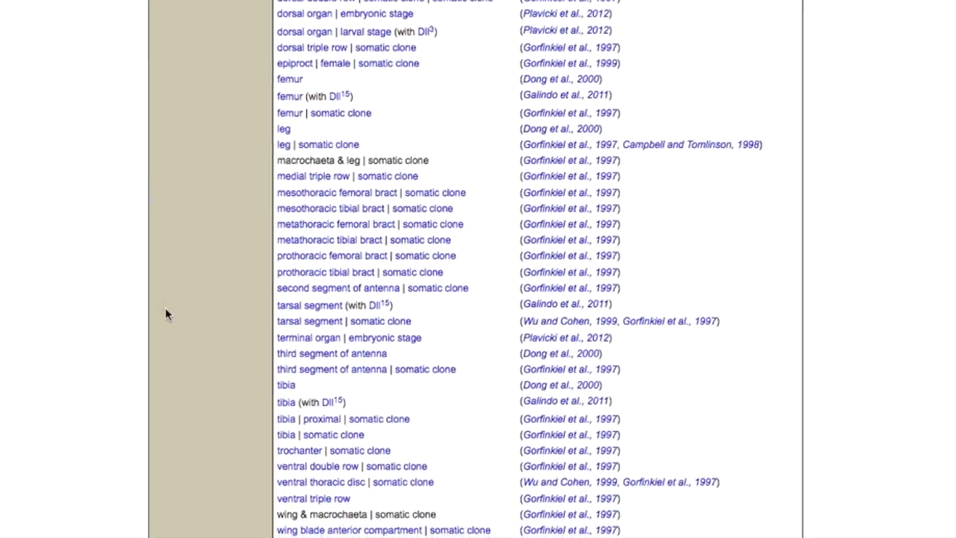
{"action": "scroll", "coordinate": [242, 506], "scroll_direction": "down", "scroll_amount": 1}
{"action": "scroll", "coordinate": [310, 472], "scroll_direction": "down", "scroll_amount": 1}
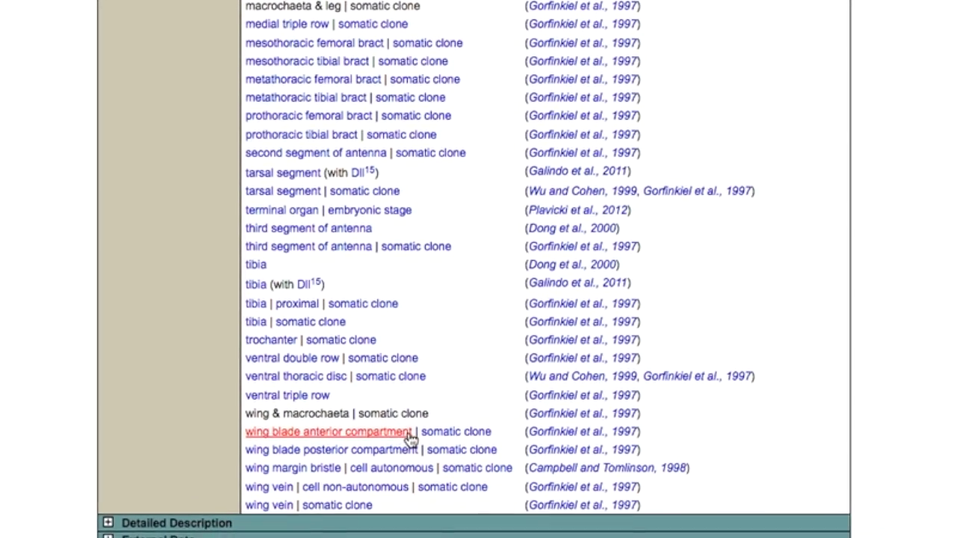
{"action": "left_click", "coordinate": [308, 470]}
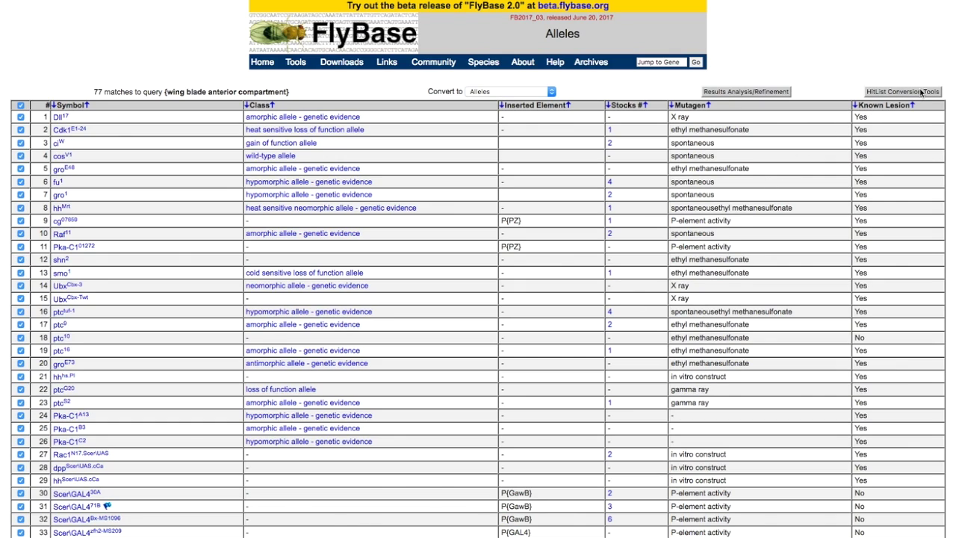
Convert the 77-allele hit list to Genes using HitList Conversion Tools
{"action": "left_click", "coordinate": [931, 94]}
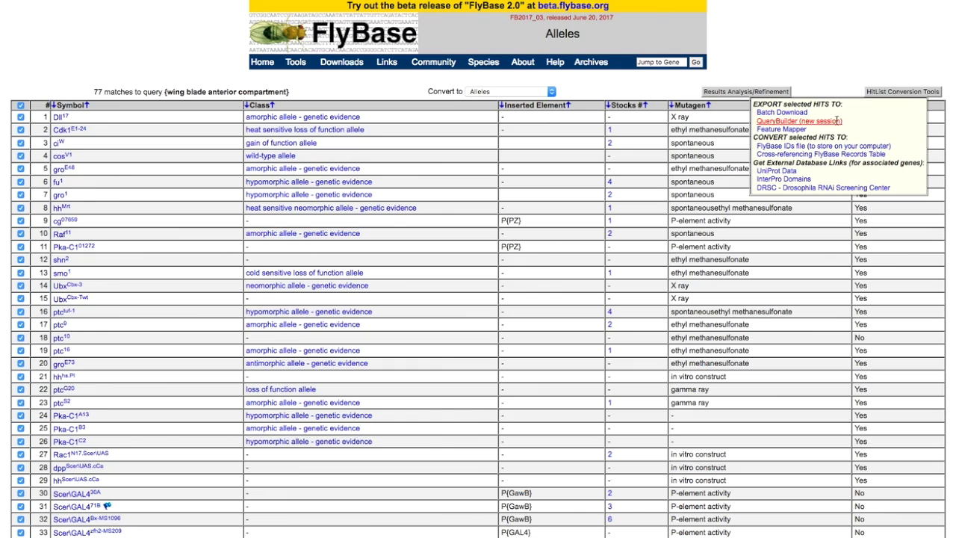
{"action": "left_click", "coordinate": [517, 91]}
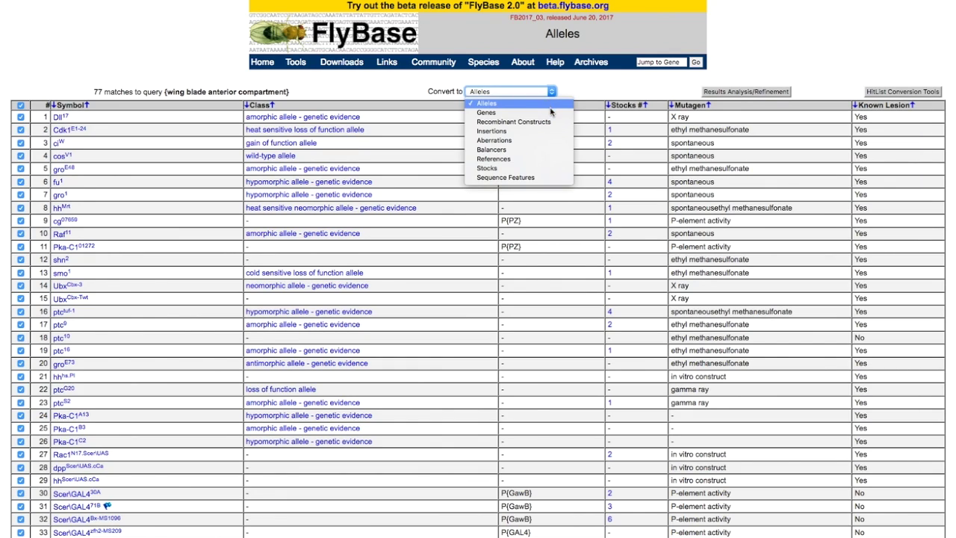
{"action": "left_click", "coordinate": [511, 114]}
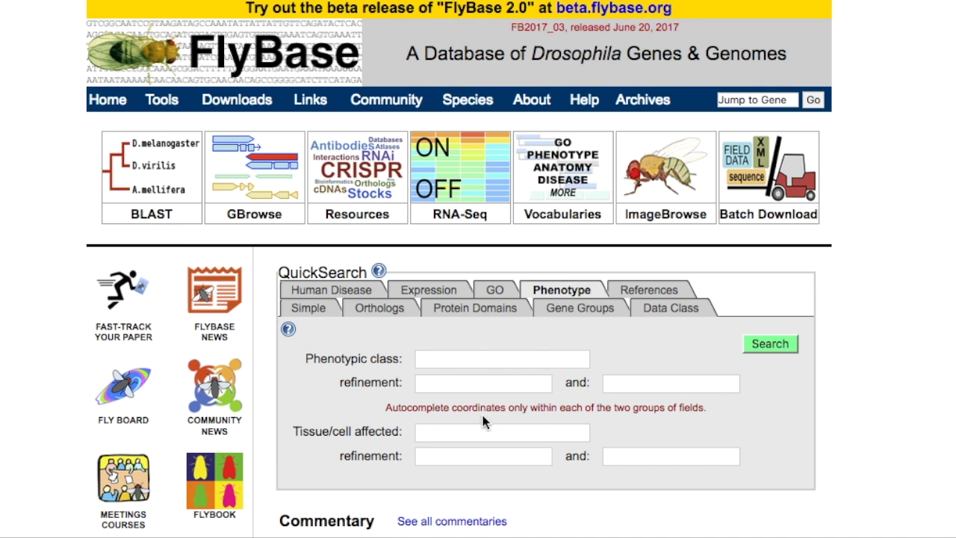
Search phenotypes with class 'aging defective' and tissue '1st axillary sclerite'
{"action": "left_click", "coordinate": [544, 357]}
{"action": "type", "text": "ag"}
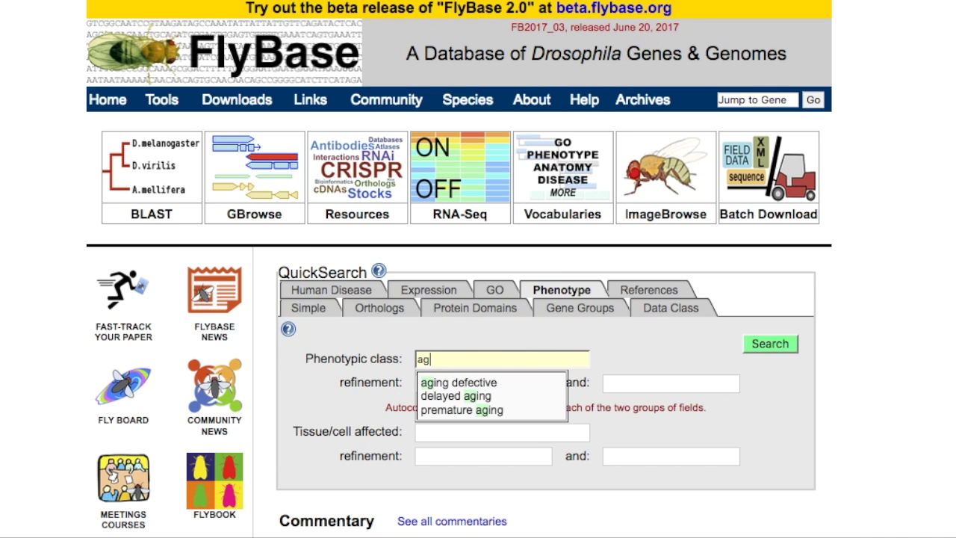
{"action": "key", "text": "Down"}
{"action": "left_click", "coordinate": [434, 383]}
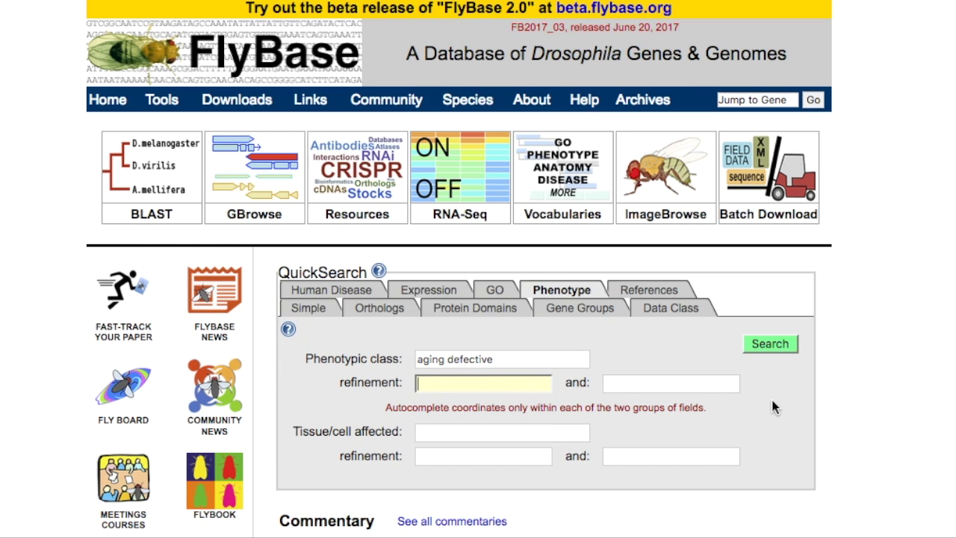
{"action": "left_click", "coordinate": [499, 437]}
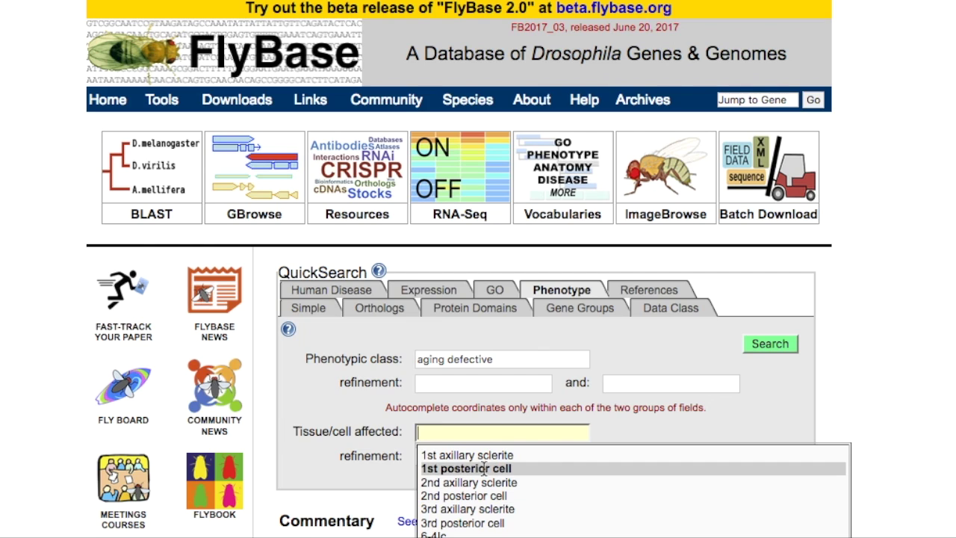
{"action": "left_click", "coordinate": [485, 455]}
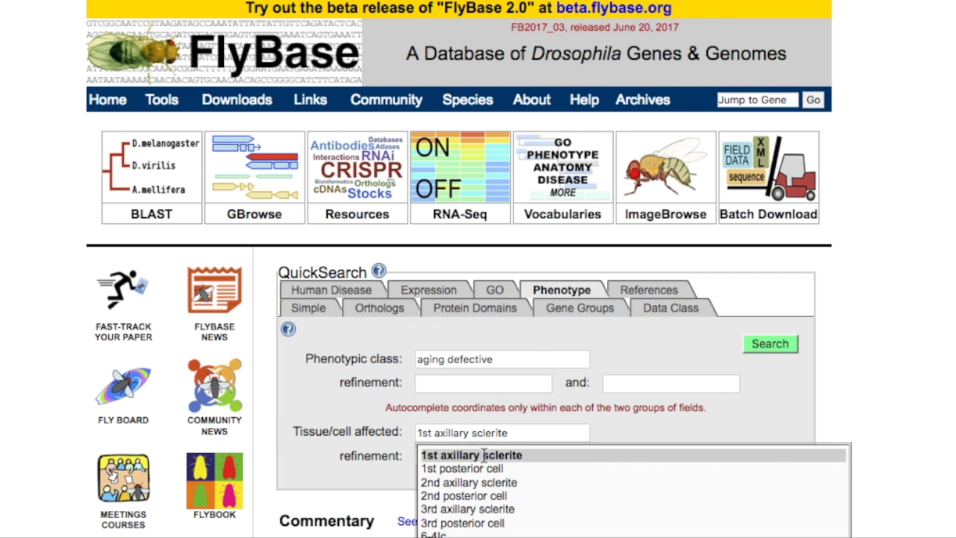
{"action": "left_click", "coordinate": [790, 344]}
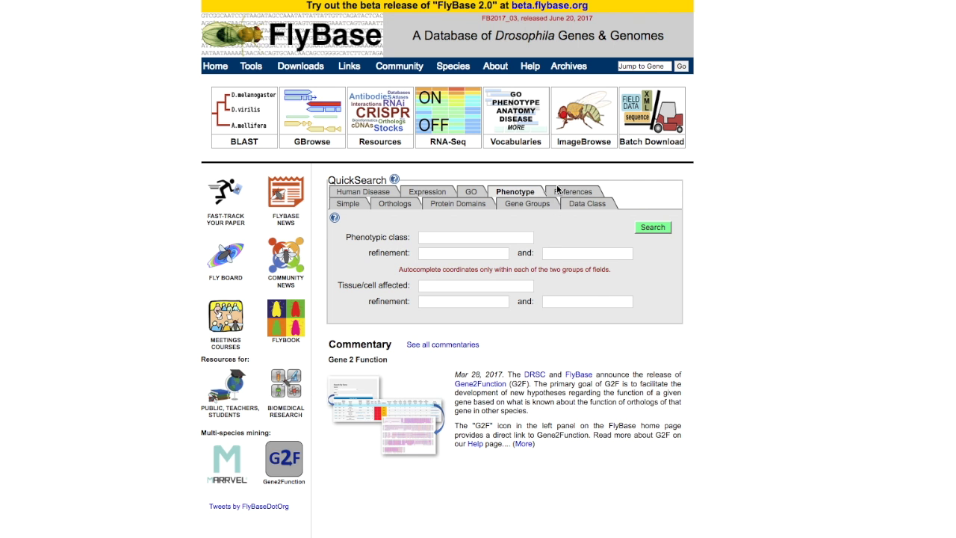
Open Vocabularies and browse the Phenotypic Class (FBcv) hierarchy
{"action": "left_click", "coordinate": [525, 107]}
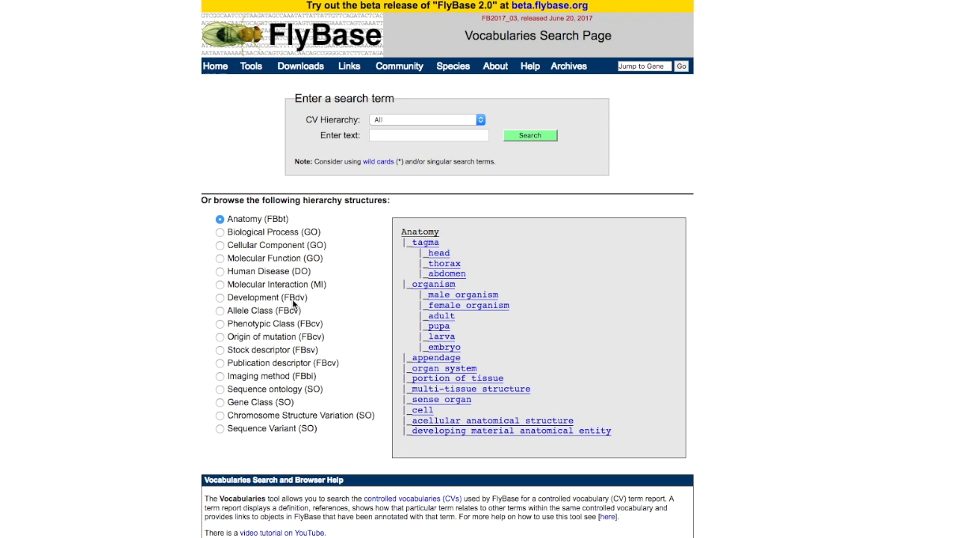
{"action": "left_click", "coordinate": [221, 324]}
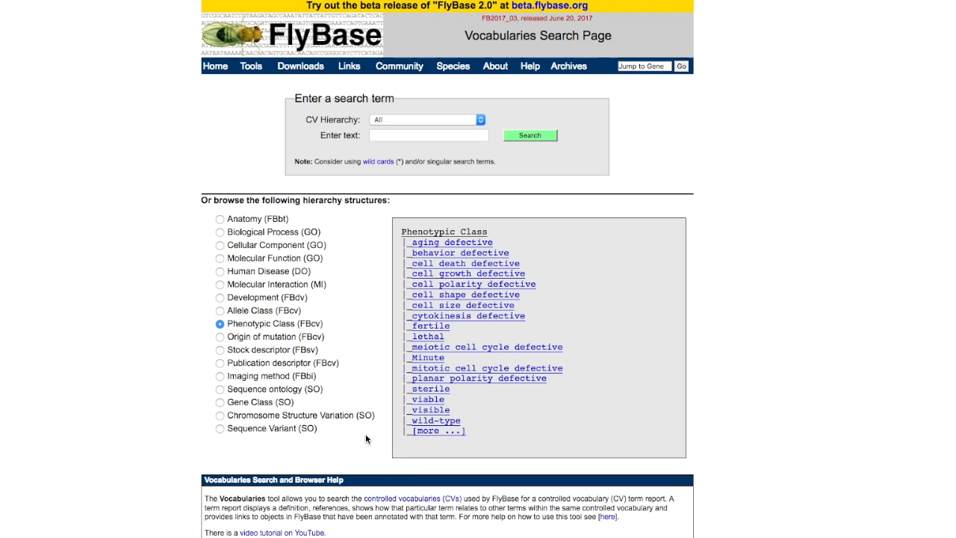
Open the mating defective term report from the phenotypic class tree and highlight its definition
{"action": "left_click", "coordinate": [437, 440]}
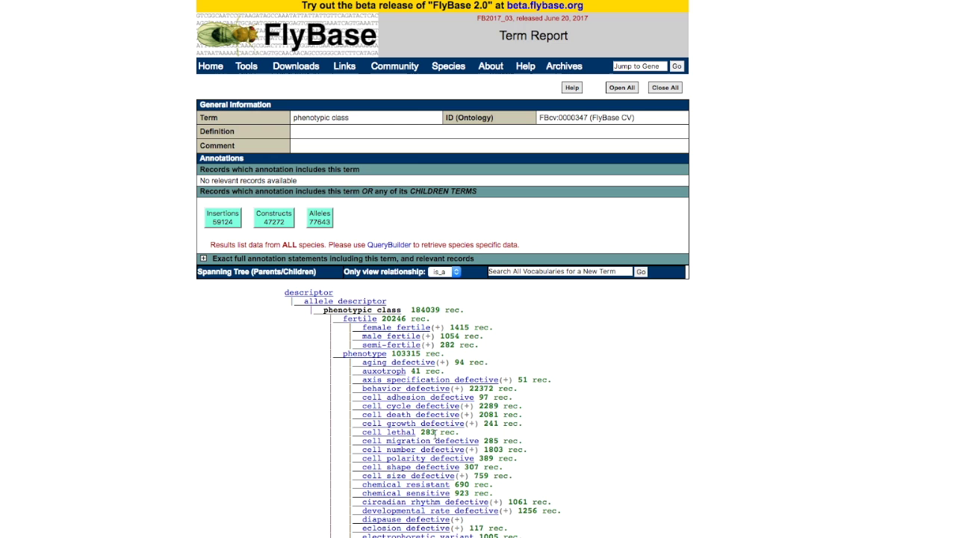
{"action": "scroll", "coordinate": [436, 440], "scroll_direction": "down", "scroll_amount": 3}
{"action": "scroll", "coordinate": [436, 436], "scroll_direction": "down", "scroll_amount": 3}
{"action": "scroll", "coordinate": [435, 437], "scroll_direction": "down", "scroll_amount": 2}
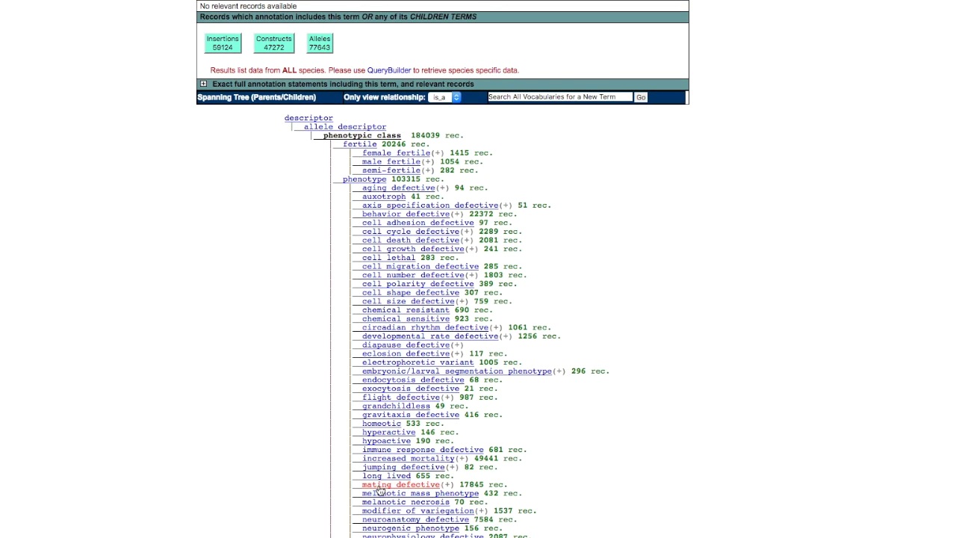
{"action": "left_click", "coordinate": [379, 487]}
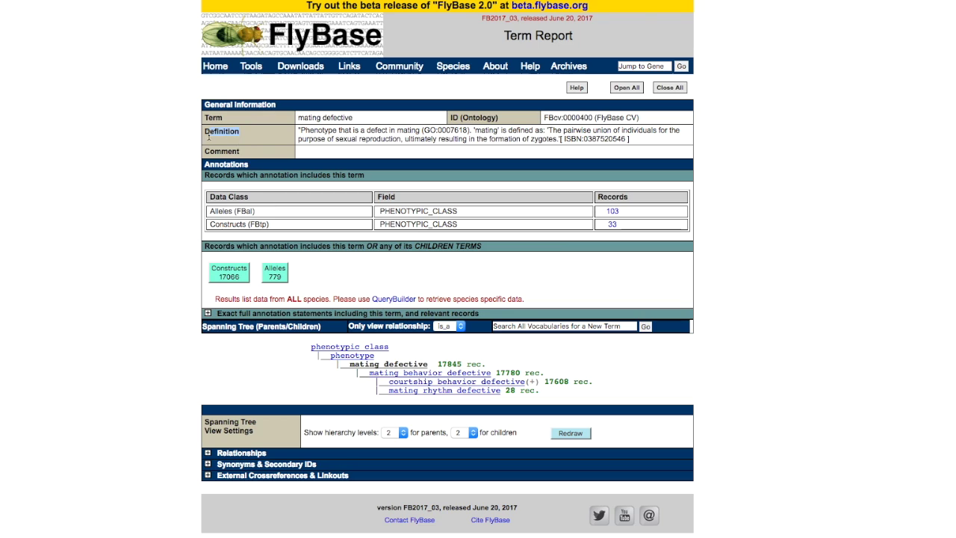
{"action": "left_click_drag", "start_coordinate": [238, 139], "coordinate": [201, 141]}
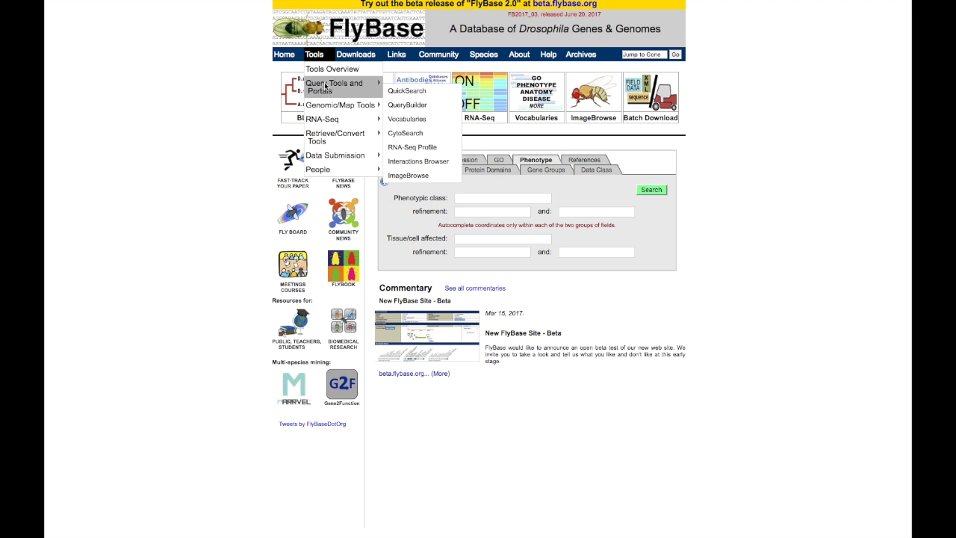
Start a new QueryBuilder query whose first segment searches controlled-vocabulary terms
{"action": "left_click", "coordinate": [444, 106]}
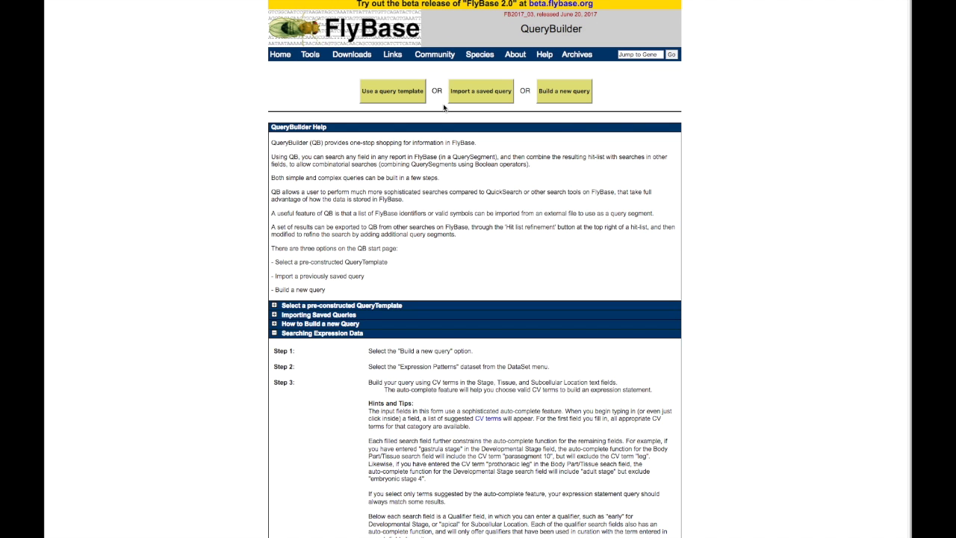
{"action": "left_click", "coordinate": [564, 93]}
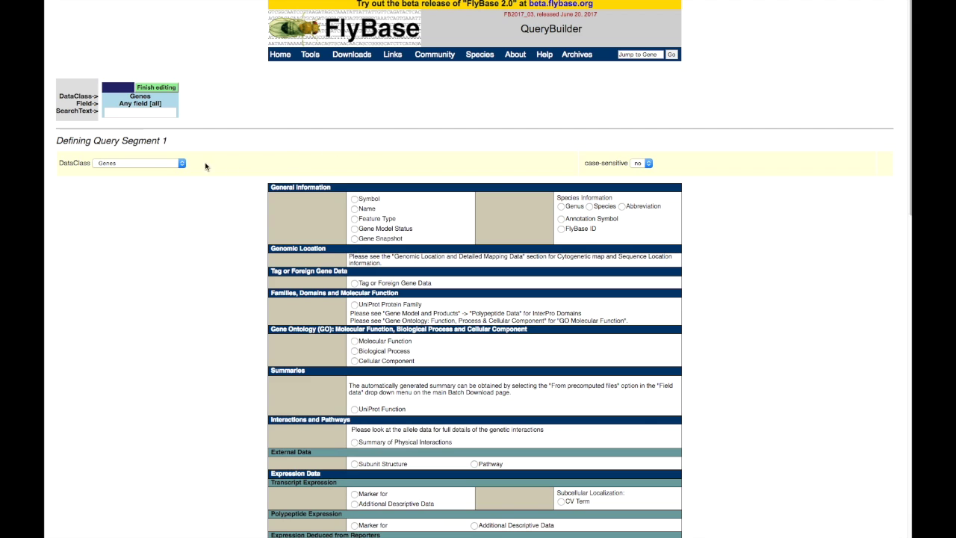
{"action": "left_click", "coordinate": [179, 163]}
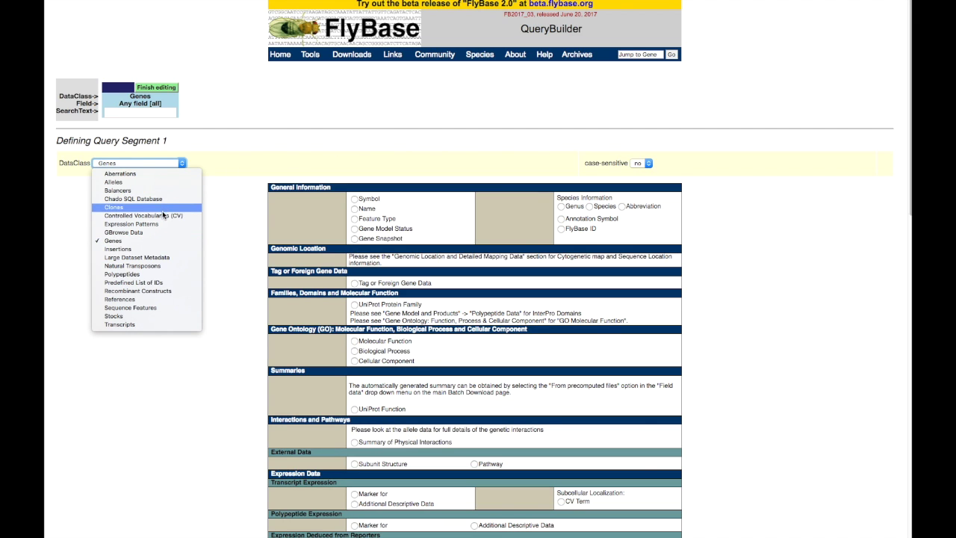
{"action": "left_click", "coordinate": [185, 216]}
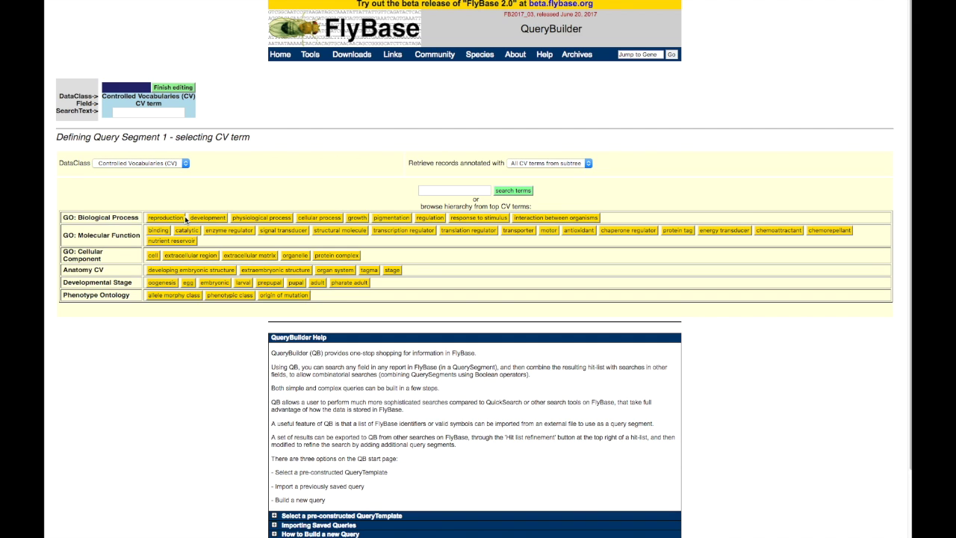
{"action": "scroll", "coordinate": [299, 183], "scroll_direction": "down", "scroll_amount": 1}
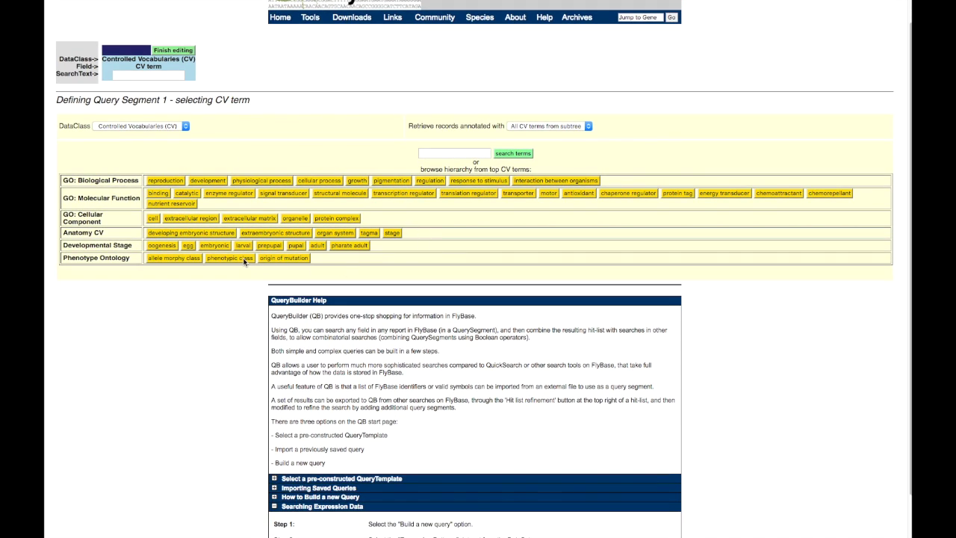
Search CV terms for neurophysiology and use neurophysiology defective (FBcv:0000434)
{"action": "left_click", "coordinate": [480, 155]}
{"action": "type", "text": "ne"}
{"action": "type", "text": "ysiology"}
{"action": "left_click", "coordinate": [529, 156]}
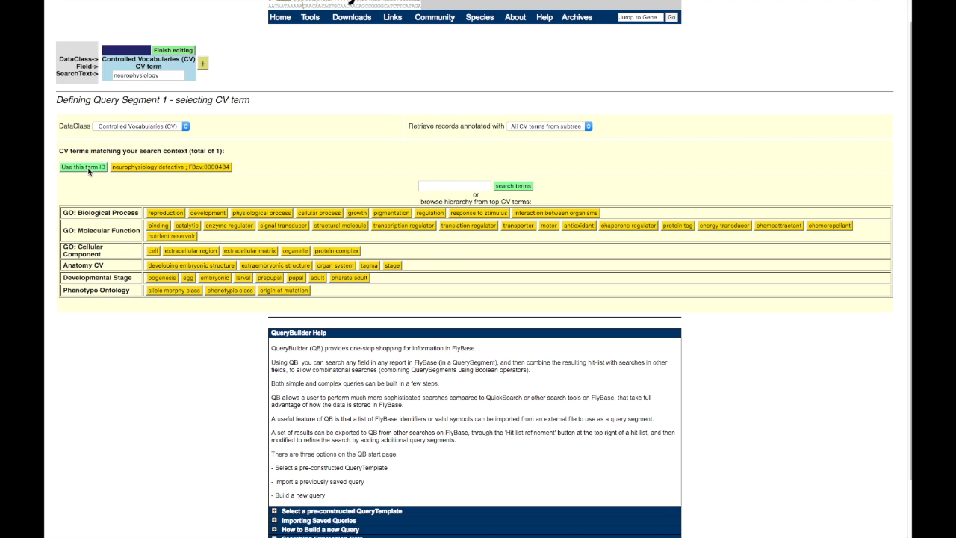
{"action": "left_click", "coordinate": [88, 168]}
Add a second CV-term segment set to neuroanatomy defective
{"action": "left_click", "coordinate": [207, 66]}
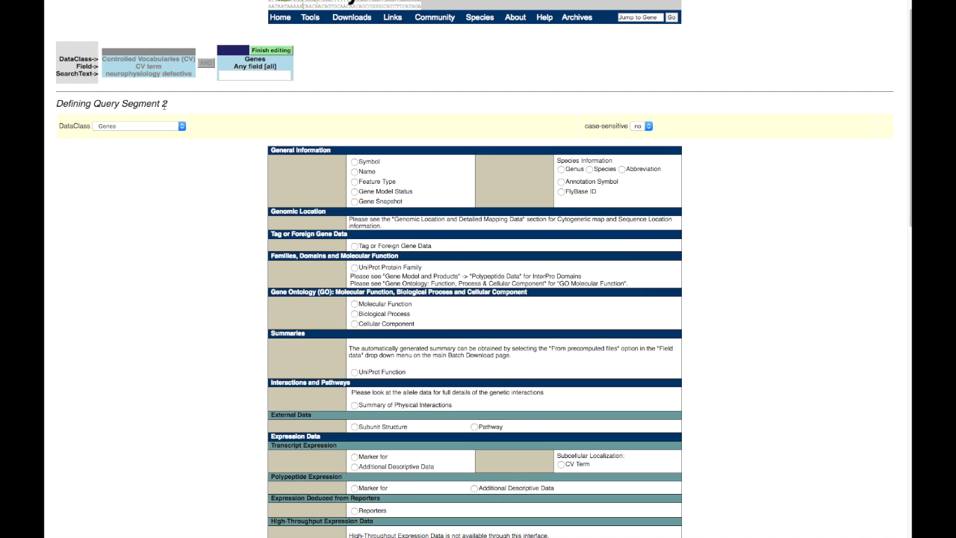
{"action": "left_click", "coordinate": [150, 126]}
{"action": "left_click", "coordinate": [196, 181]}
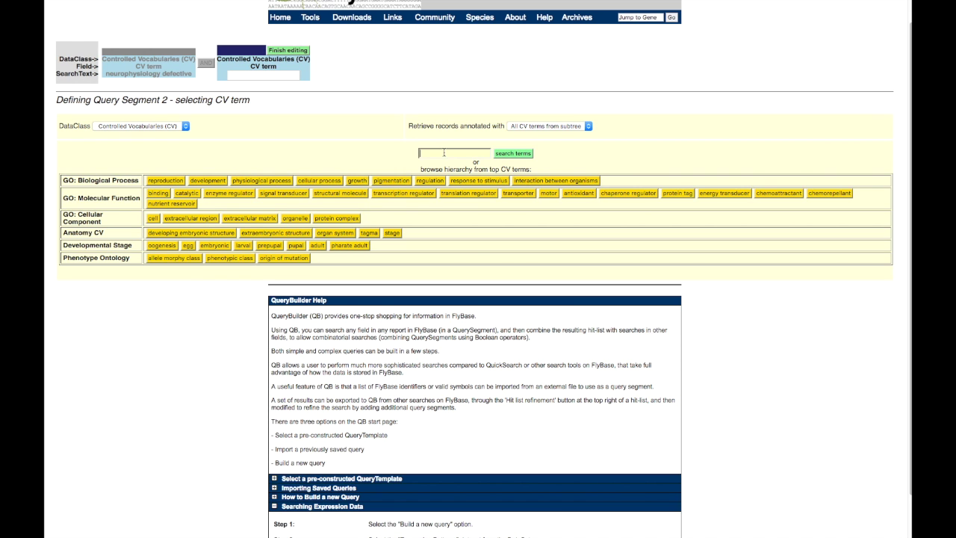
{"action": "type", "text": "neuro"}
{"action": "left_click", "coordinate": [513, 153]}
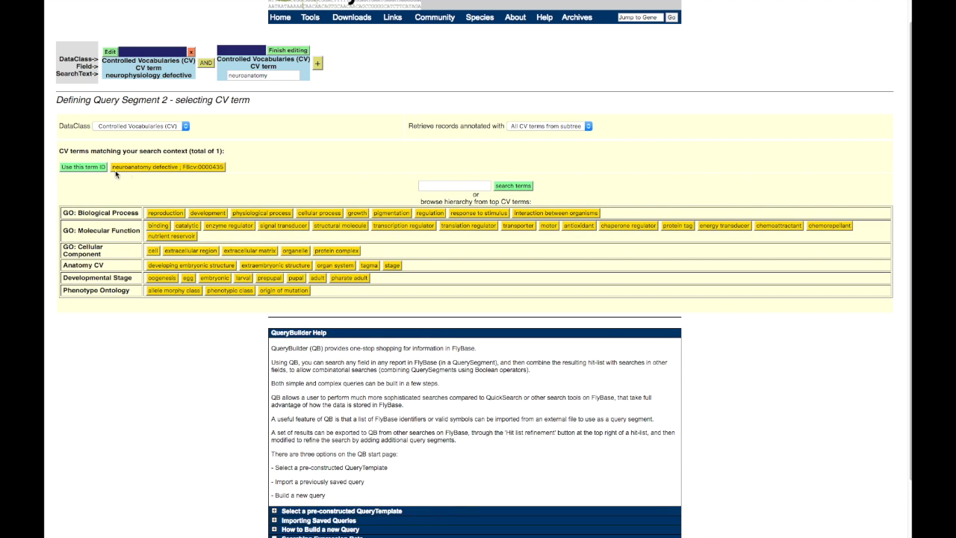
{"action": "left_click", "coordinate": [81, 167]}
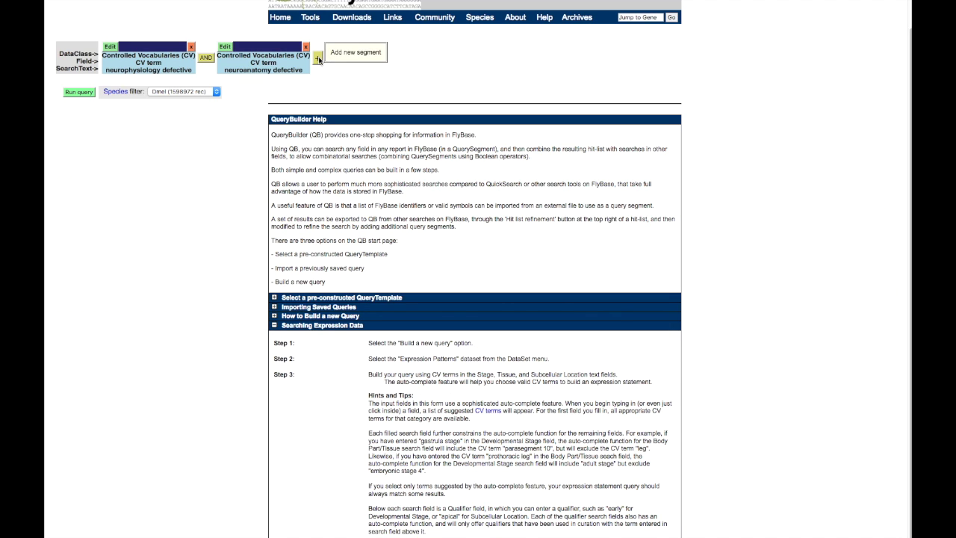
Add a third CV-term segment for neuromuscular junction, retrieving records from its whole subtree
{"action": "left_click", "coordinate": [318, 63]}
{"action": "left_click", "coordinate": [128, 127]}
{"action": "left_click", "coordinate": [186, 182]}
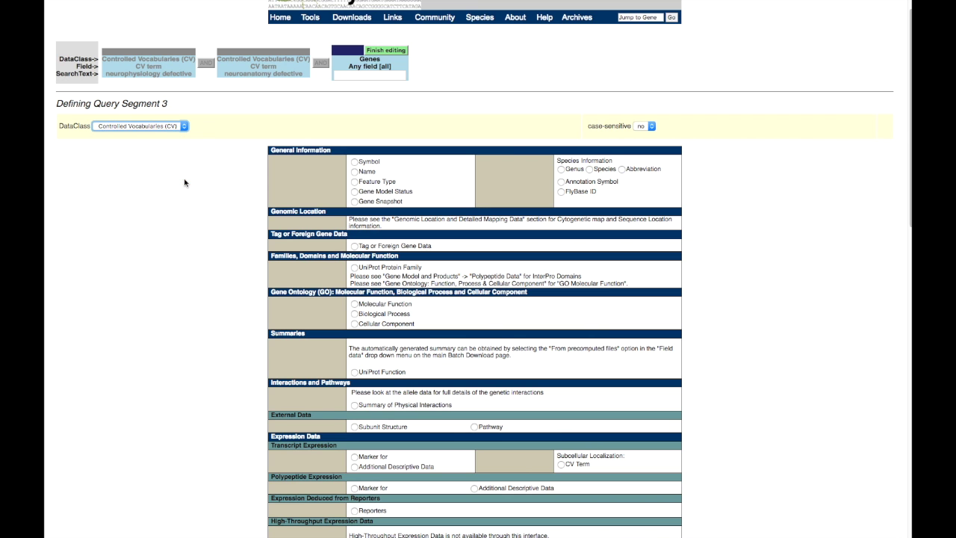
{"action": "left_click", "coordinate": [470, 156]}
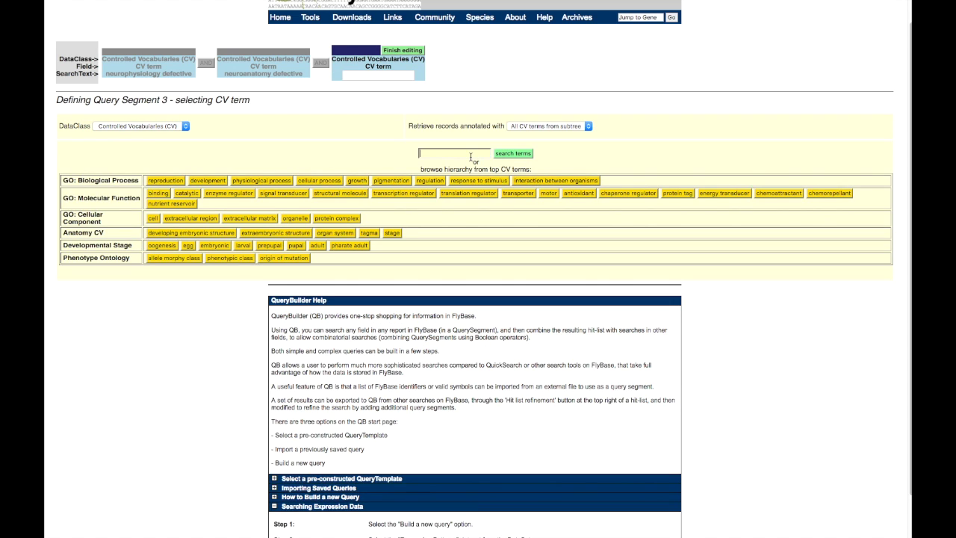
{"action": "type", "text": "NMJ"}
{"action": "left_click", "coordinate": [505, 152]}
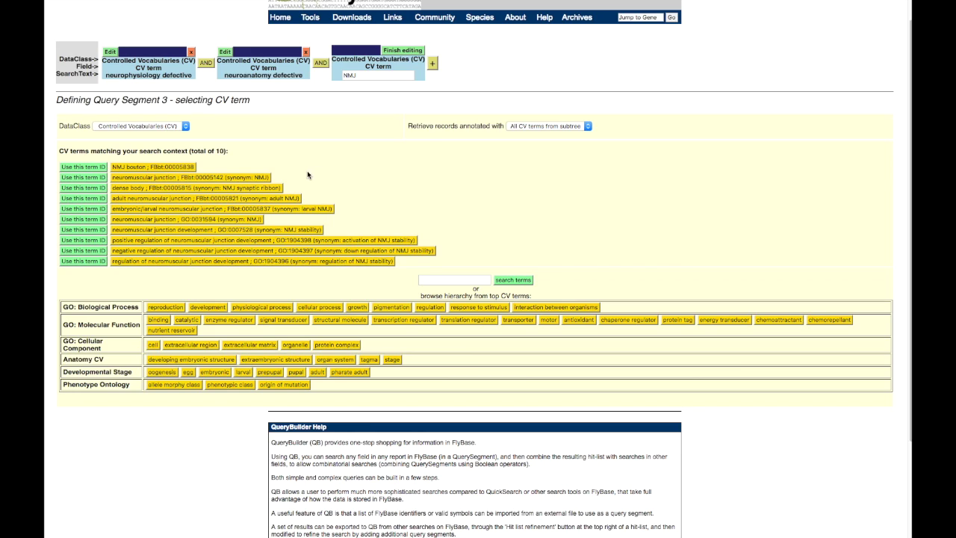
{"action": "left_click", "coordinate": [588, 127]}
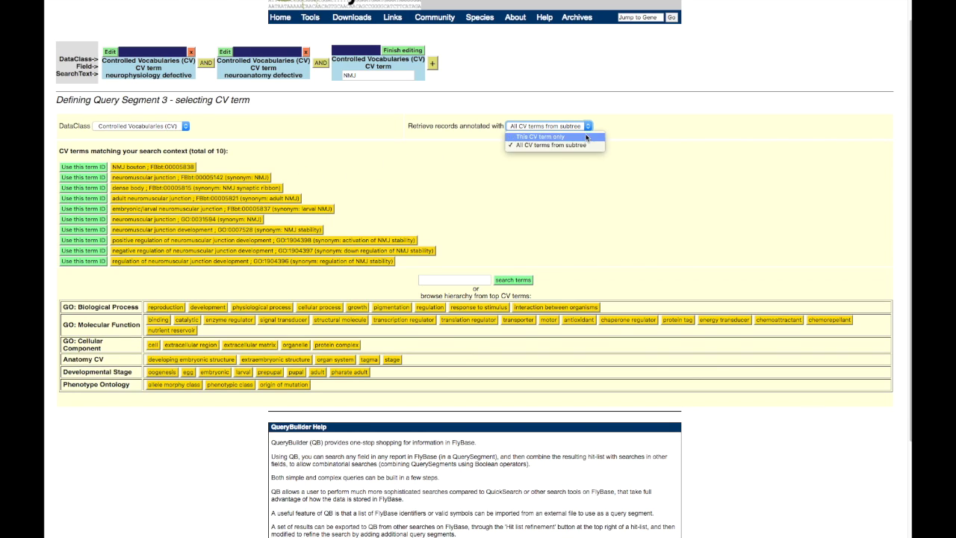
{"action": "left_click", "coordinate": [585, 146]}
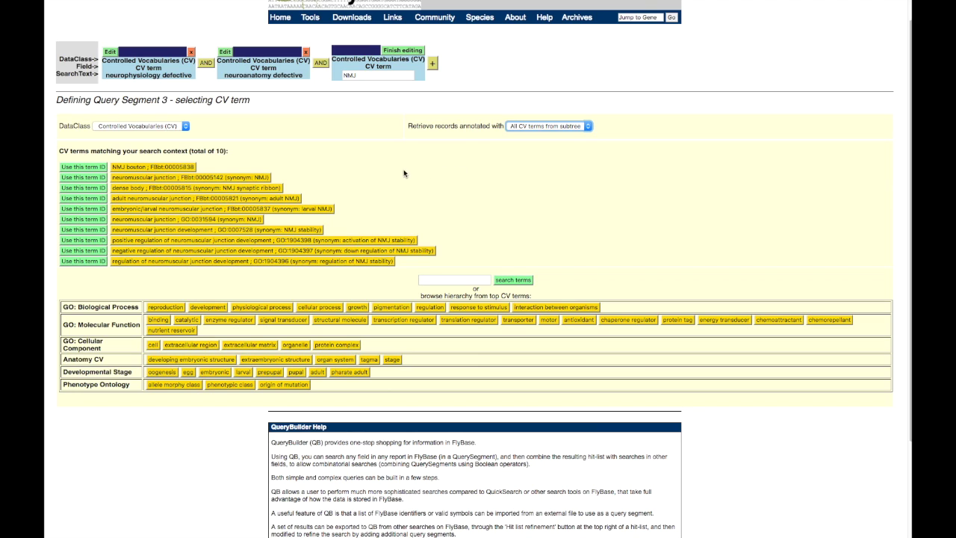
{"action": "left_click", "coordinate": [204, 179]}
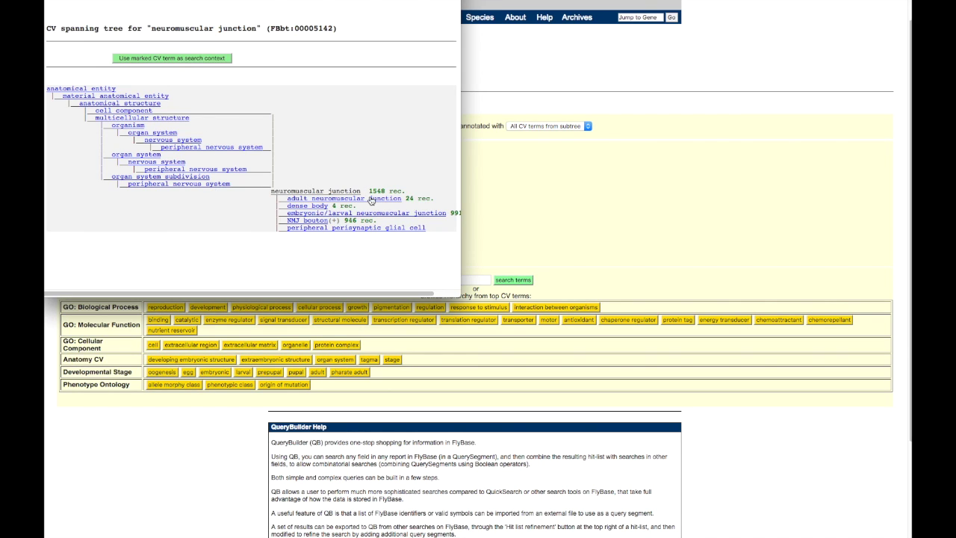
{"action": "left_click", "coordinate": [211, 59]}
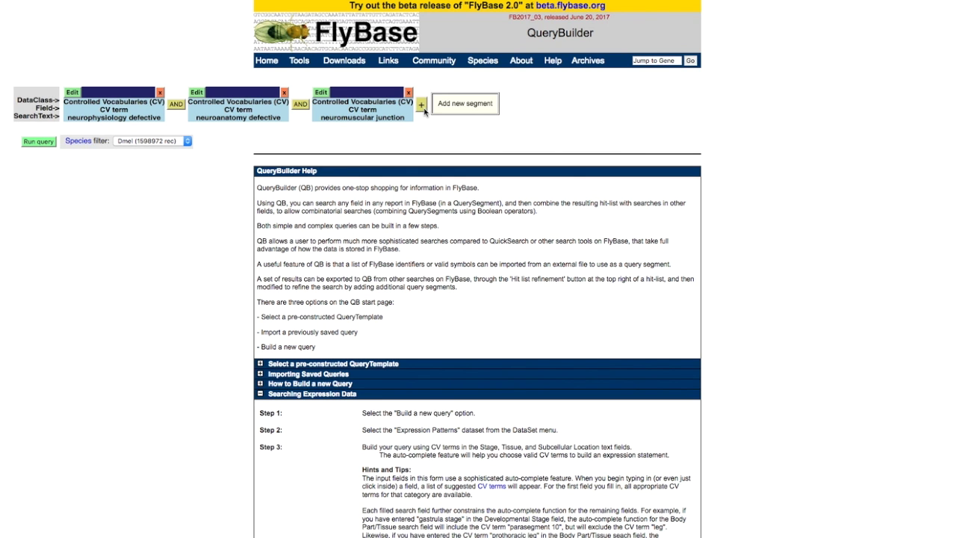
Add a fourth CV-term segment set to third instar larval stage
{"action": "left_click", "coordinate": [422, 106]}
{"action": "left_click", "coordinate": [141, 178]}
{"action": "left_click", "coordinate": [146, 237]}
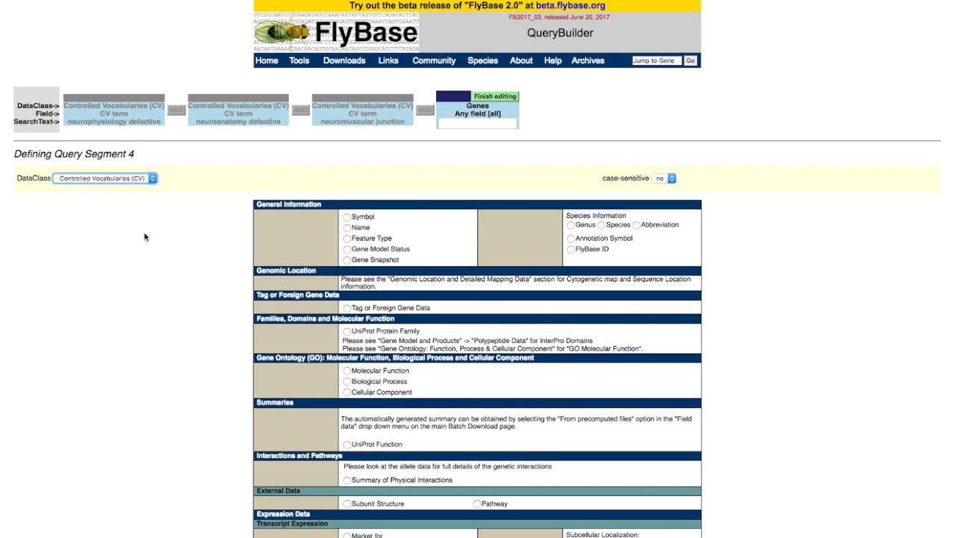
{"action": "left_click", "coordinate": [219, 292]}
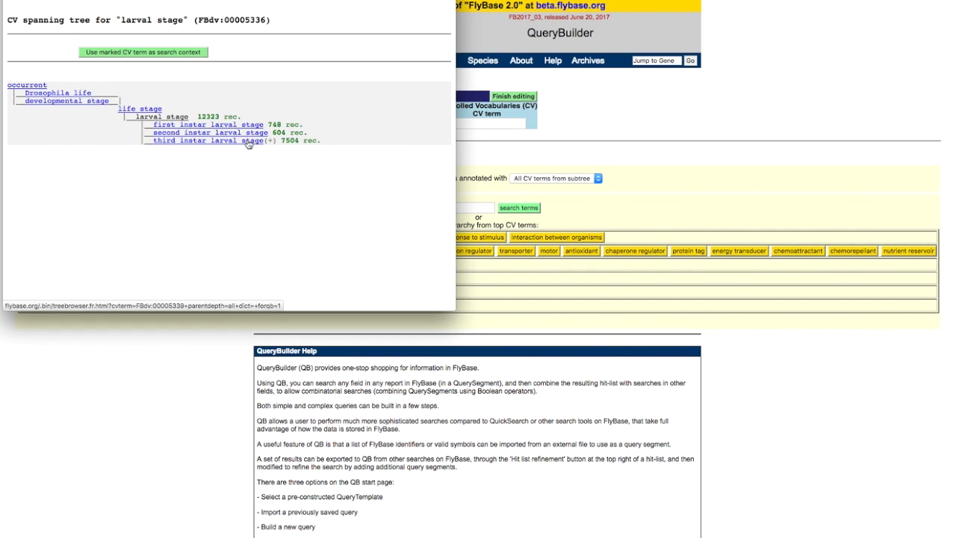
{"action": "left_click", "coordinate": [249, 141]}
{"action": "left_click", "coordinate": [153, 54]}
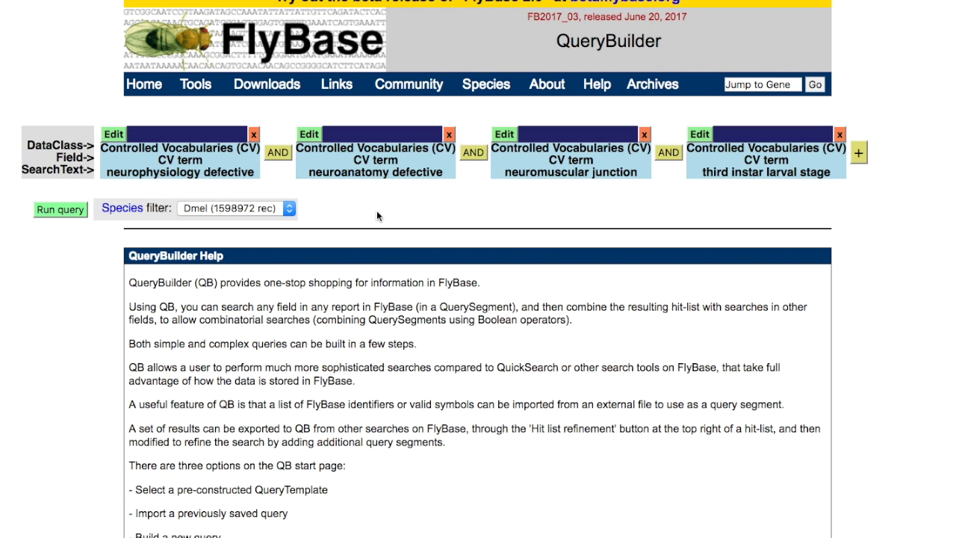
Cycle the first operator through OR and BUT NOT, leaving it at AND
{"action": "left_click", "coordinate": [287, 159]}
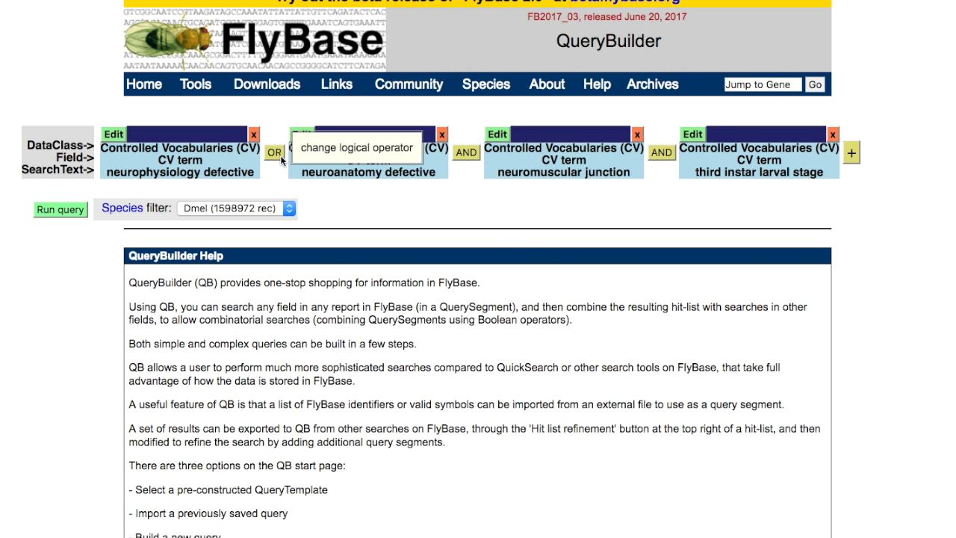
{"action": "left_click", "coordinate": [283, 159]}
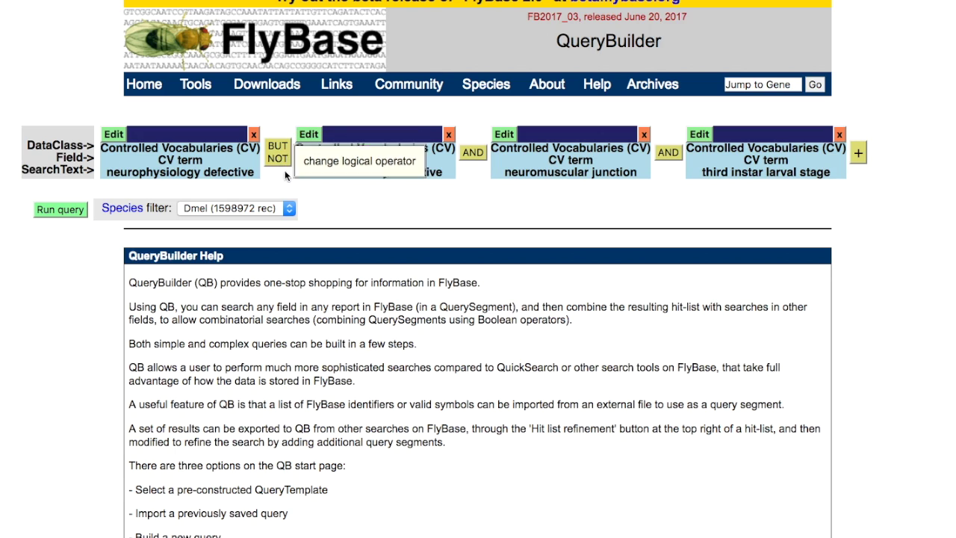
{"action": "left_click", "coordinate": [287, 160]}
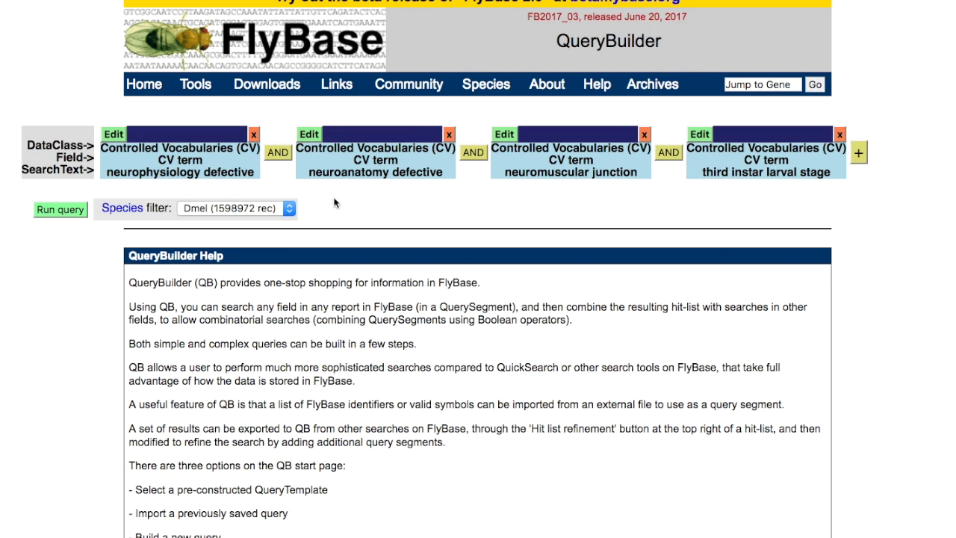
Run the four-term query and open brat11 from the 189 matching alleles
{"action": "left_click", "coordinate": [60, 210]}
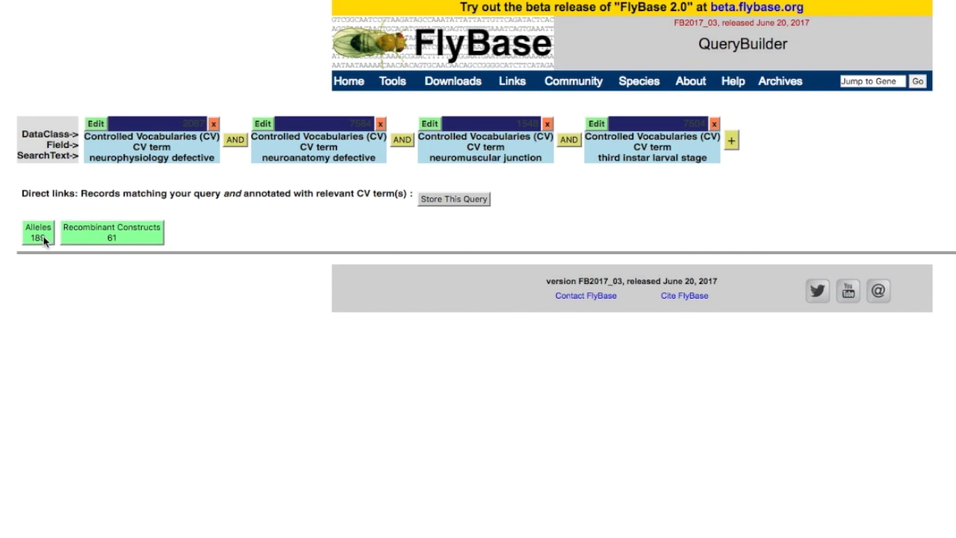
{"action": "left_click", "coordinate": [39, 236]}
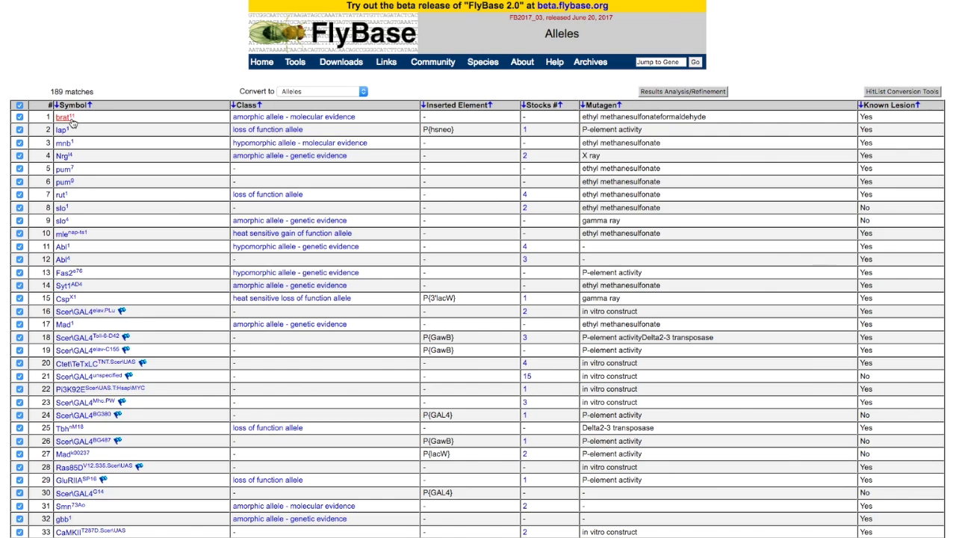
{"action": "left_click", "coordinate": [63, 117]}
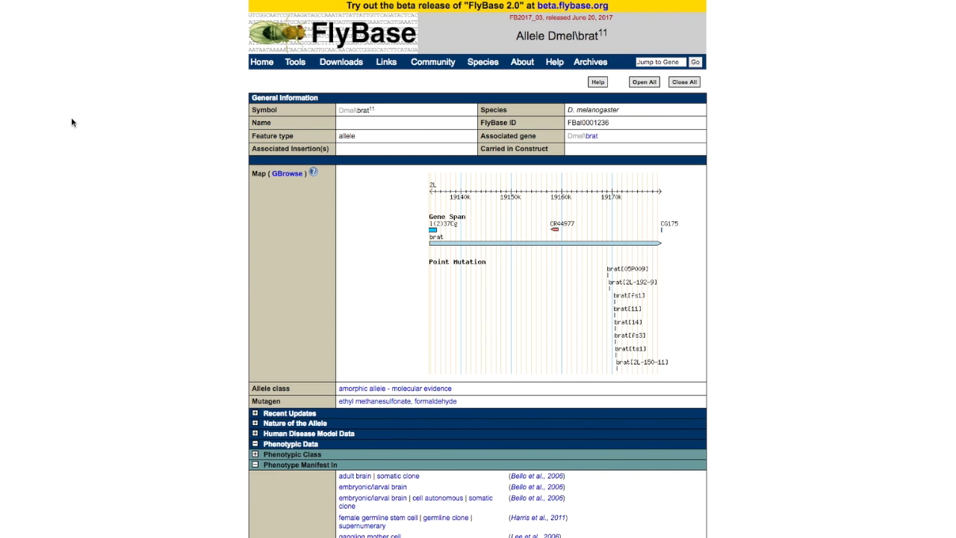
Expand brat11's Phenotypic Class list to review its neuroanatomy and neurophysiology defects
{"action": "scroll", "coordinate": [319, 419], "scroll_direction": "down", "scroll_amount": 1}
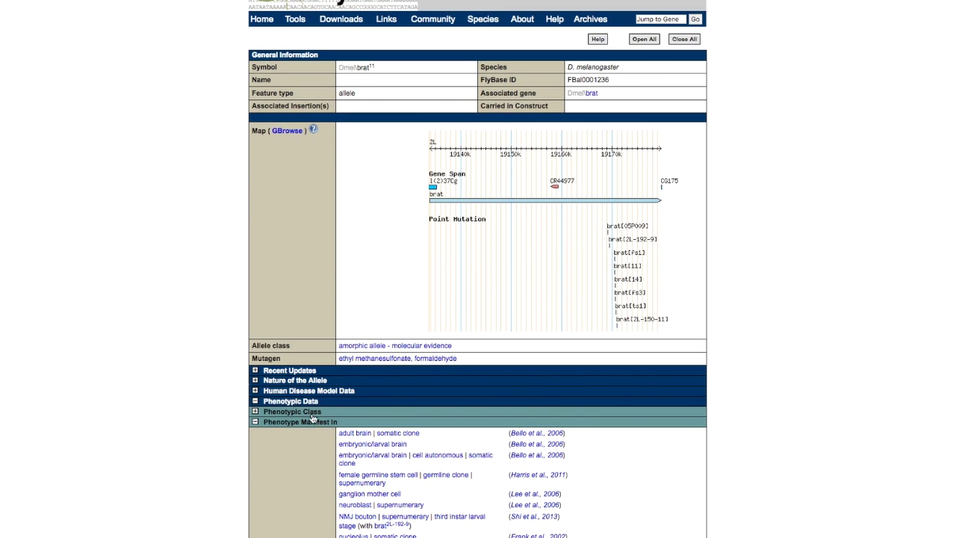
{"action": "left_click", "coordinate": [312, 412]}
{"action": "scroll", "coordinate": [359, 463], "scroll_direction": "down", "scroll_amount": 2}
{"action": "scroll", "coordinate": [383, 483], "scroll_direction": "down", "scroll_amount": 1}
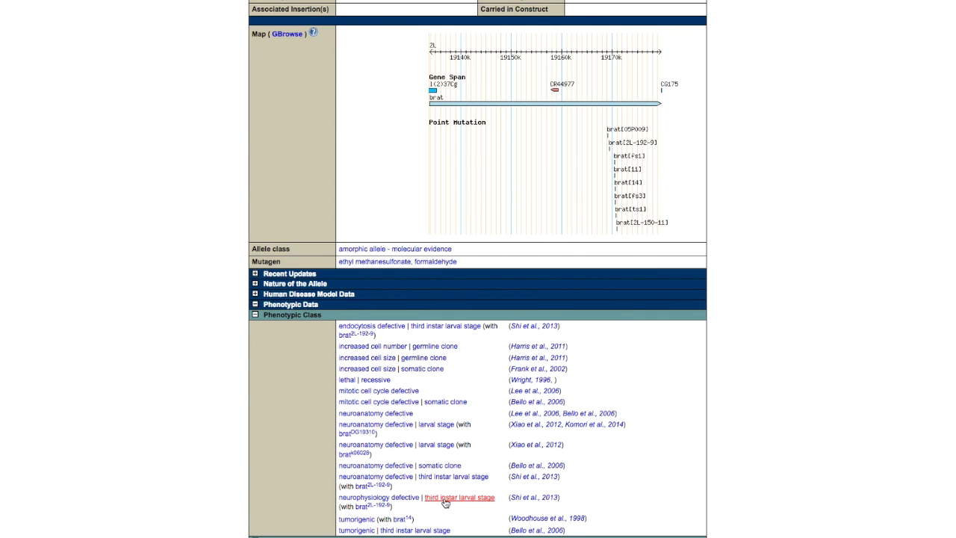
{"action": "scroll", "coordinate": [444, 508], "scroll_direction": "down", "scroll_amount": 3}
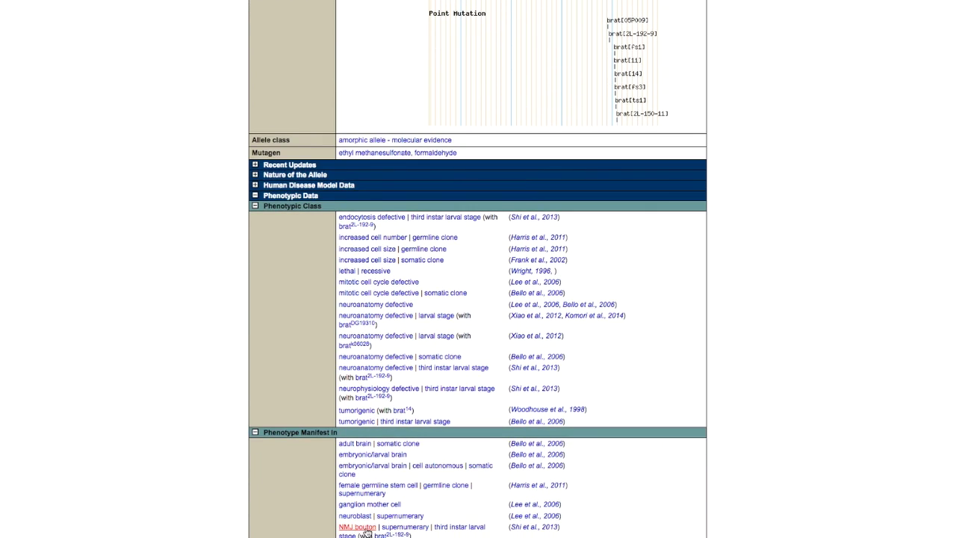